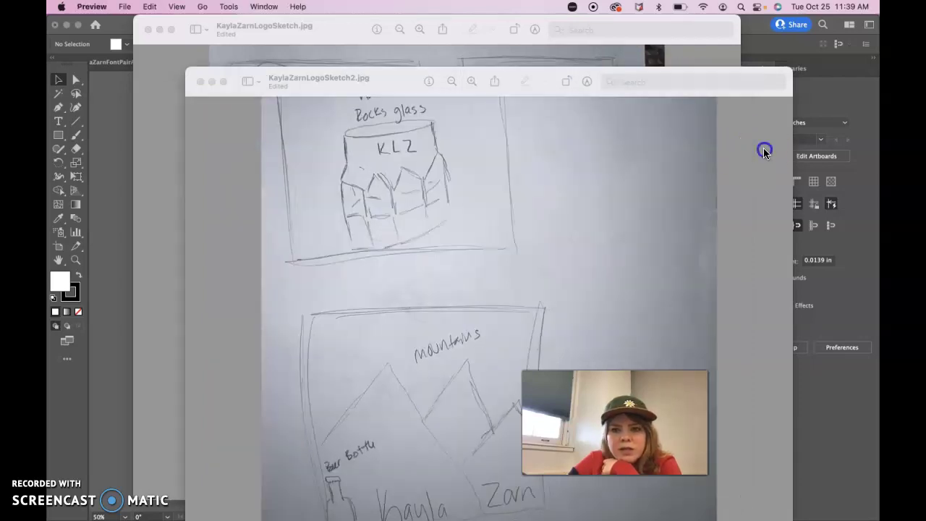
- Bring the second logo sketch forward, look it over, and close it
{"action": "left_click", "coordinate": [764, 150]}
{"action": "scroll", "coordinate": [442, 184], "scroll_direction": "up", "scroll_amount": 2}
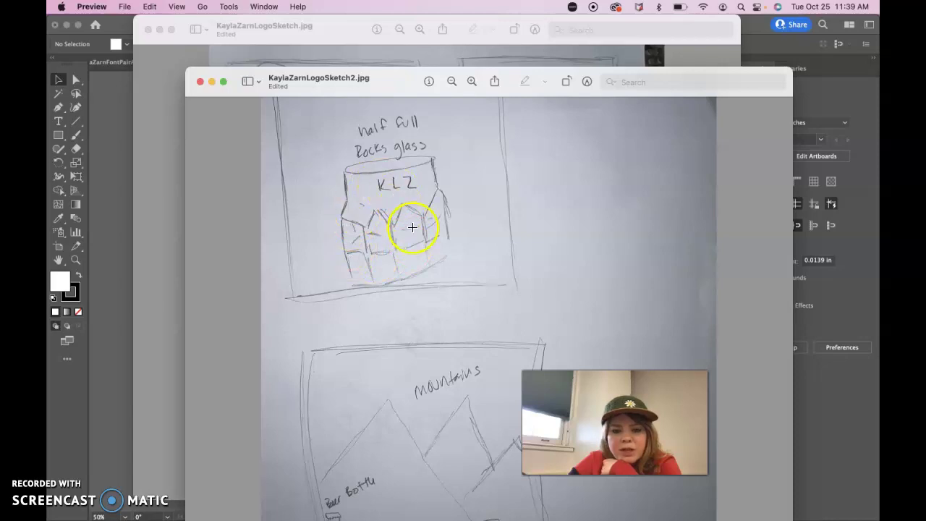
{"action": "scroll", "coordinate": [434, 238], "scroll_direction": "down", "scroll_amount": 1}
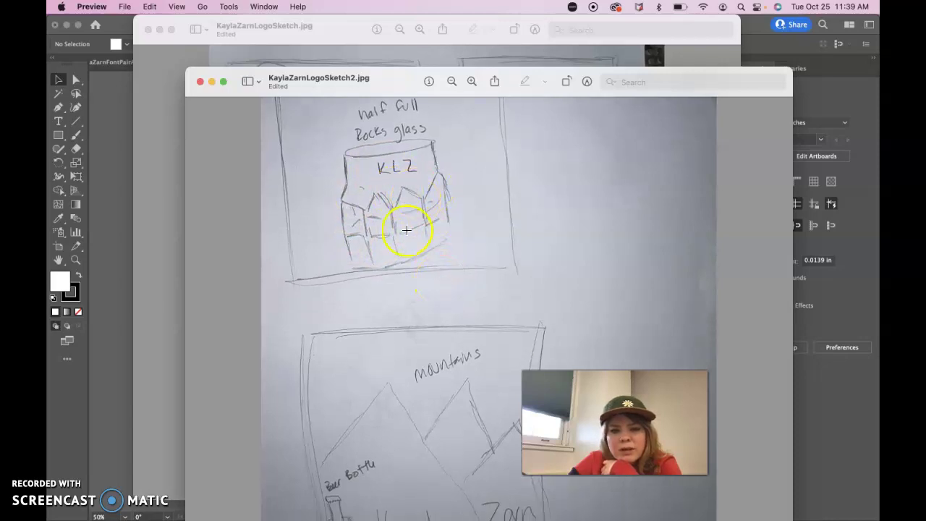
{"action": "scroll", "coordinate": [391, 284], "scroll_direction": "down", "scroll_amount": 4}
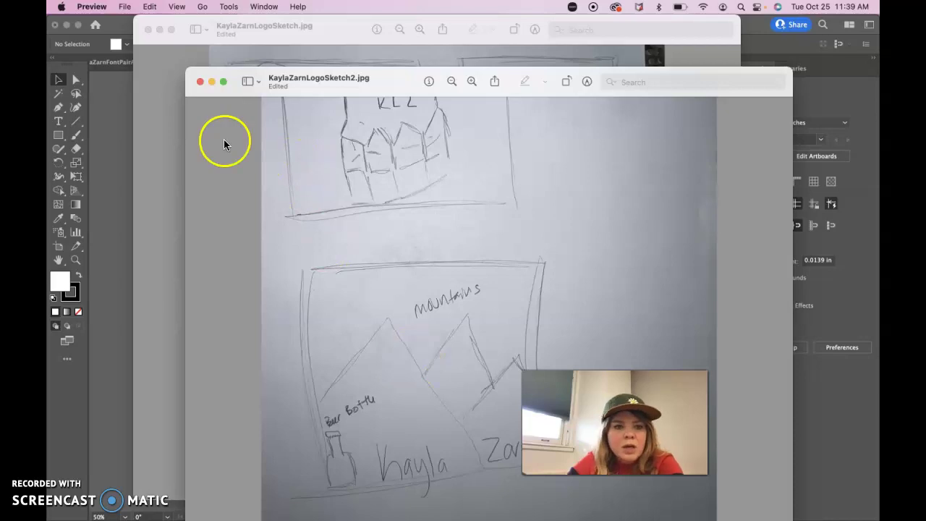
{"action": "left_click", "coordinate": [200, 82]}
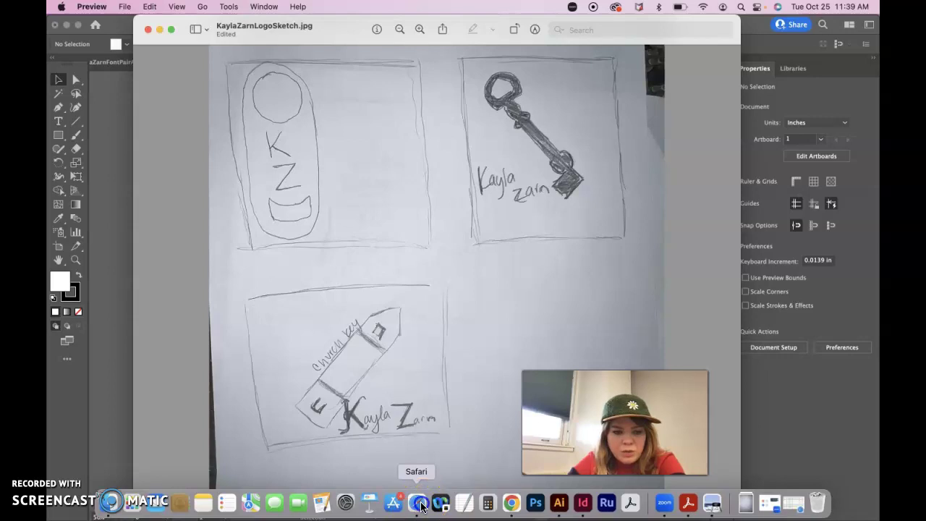
- Search Google for 'church key icon' in a new Safari tab
{"action": "left_click", "coordinate": [419, 504]}
{"action": "left_click", "coordinate": [839, 49]}
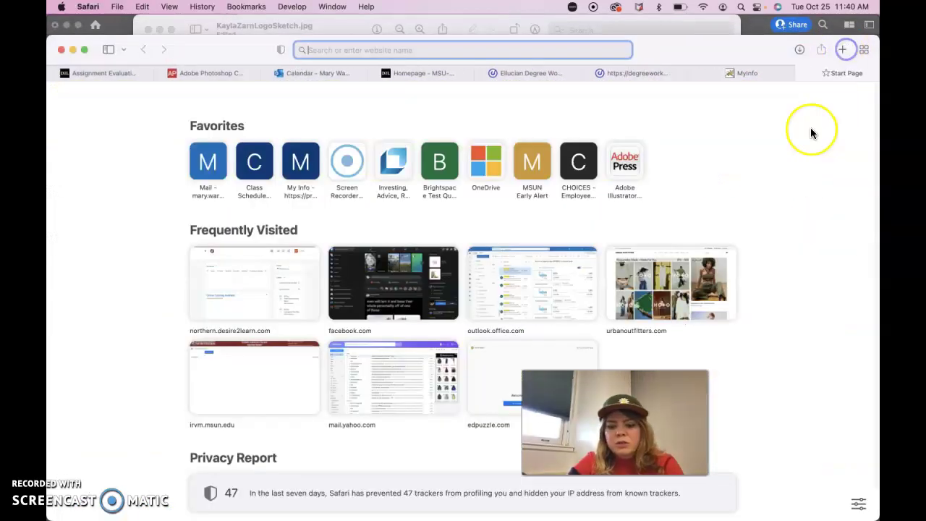
{"action": "type", "text": "ch"}
{"action": "key", "text": "BackSpace"}
{"action": "key", "text": "BackSpace"}
{"action": "key", "text": "BackSpace"}
{"action": "type", "text": "church key"}
{"action": "key", "text": "BackSpace"}
{"action": "key", "text": "BackSpace"}
{"action": "type", "text": "key icon"}
{"action": "key", "text": "Return"}
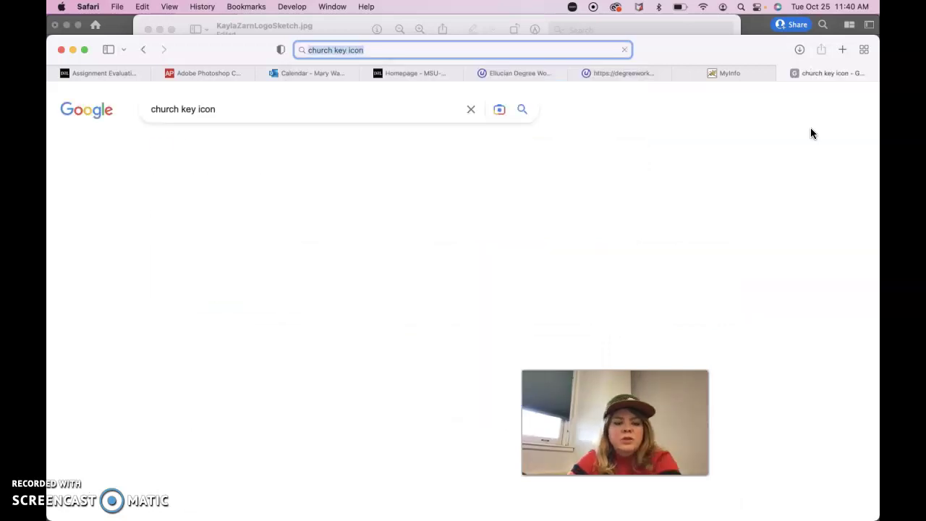
- Browse the Google Images results for church key icons
{"action": "left_click", "coordinate": [208, 146]}
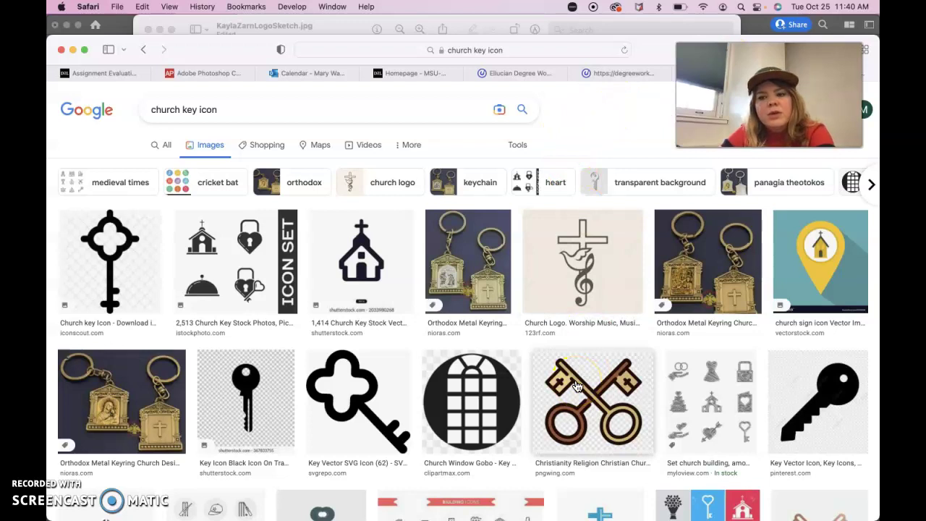
{"action": "scroll", "coordinate": [577, 386], "scroll_direction": "down", "scroll_amount": 2}
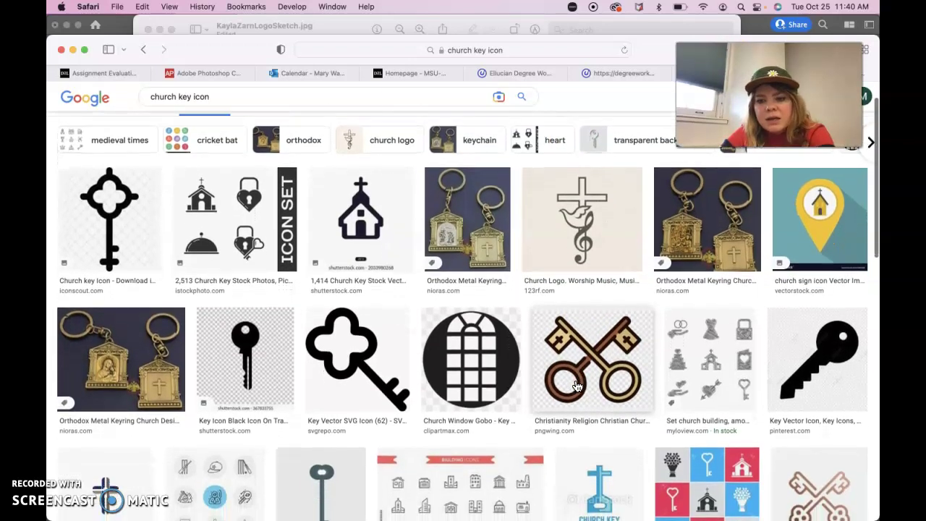
{"action": "scroll", "coordinate": [576, 386], "scroll_direction": "down", "scroll_amount": 5}
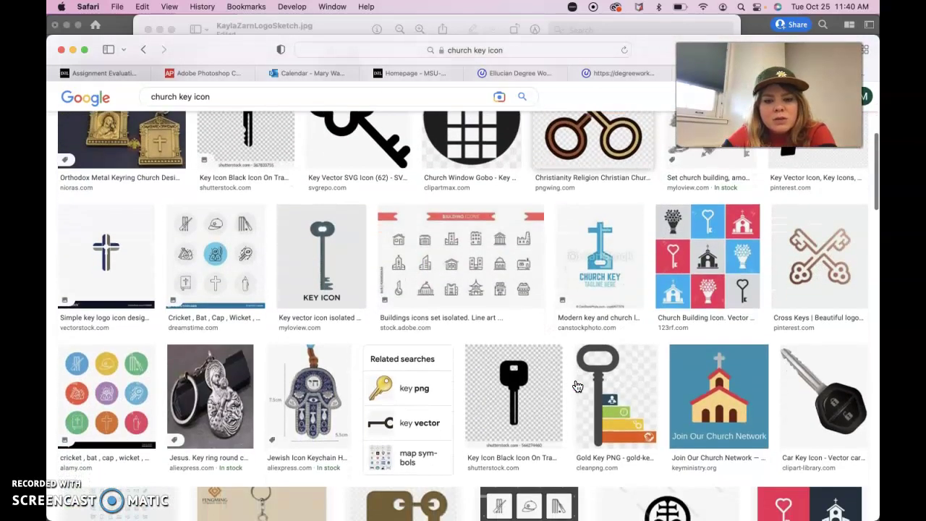
{"action": "scroll", "coordinate": [577, 386], "scroll_direction": "down", "scroll_amount": 8}
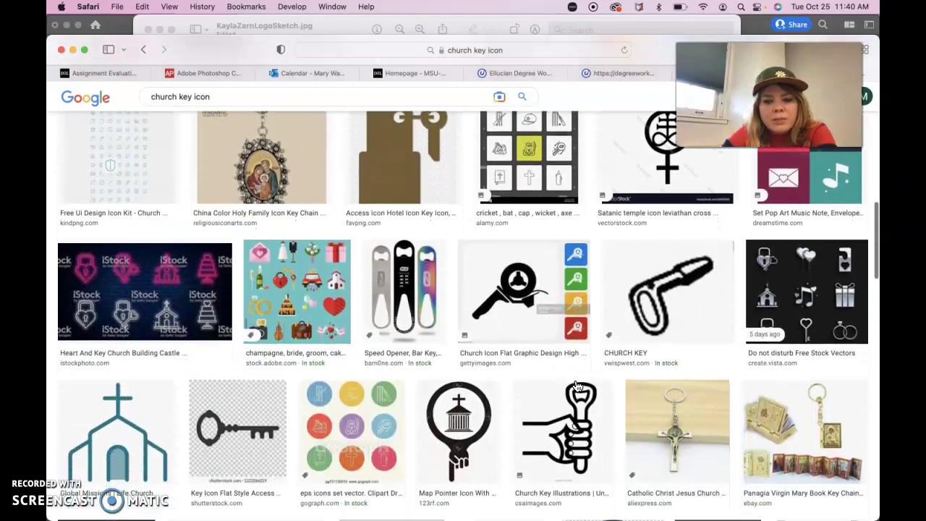
{"action": "scroll", "coordinate": [577, 386], "scroll_direction": "down", "scroll_amount": 9}
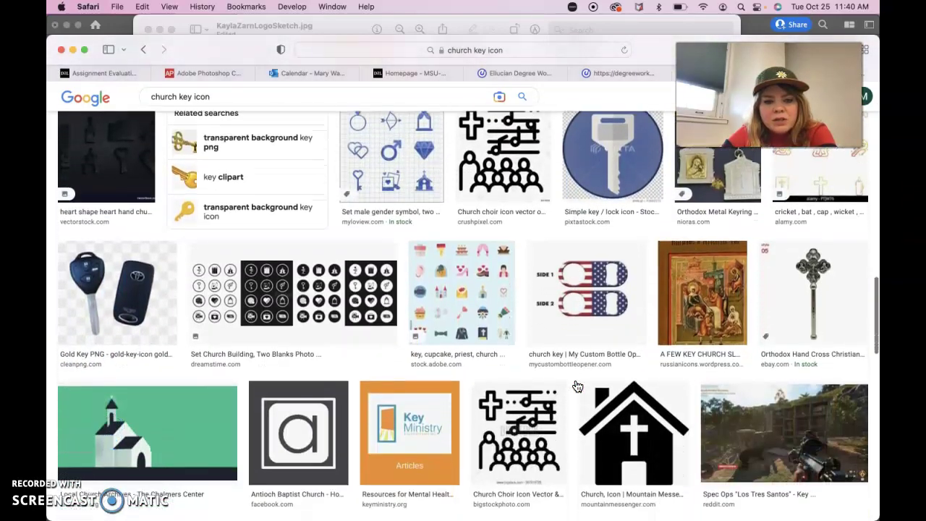
{"action": "scroll", "coordinate": [576, 386], "scroll_direction": "down", "scroll_amount": 1}
{"action": "left_click", "coordinate": [600, 267]}
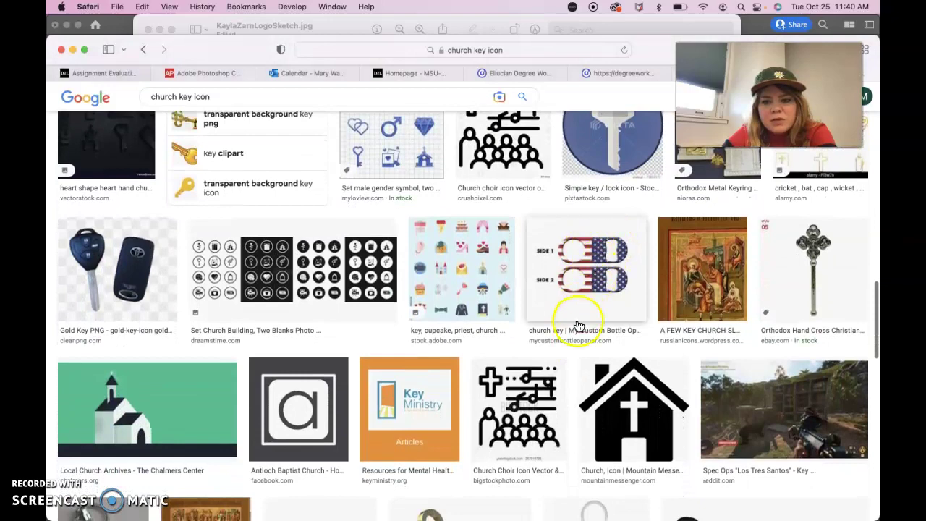
{"action": "scroll", "coordinate": [582, 426], "scroll_direction": "down", "scroll_amount": 1}
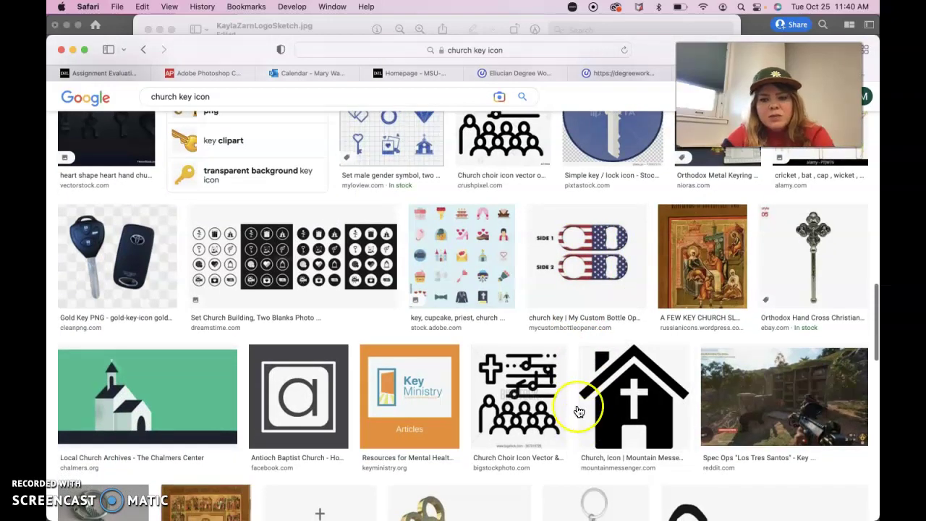
{"action": "scroll", "coordinate": [579, 411], "scroll_direction": "down", "scroll_amount": 7}
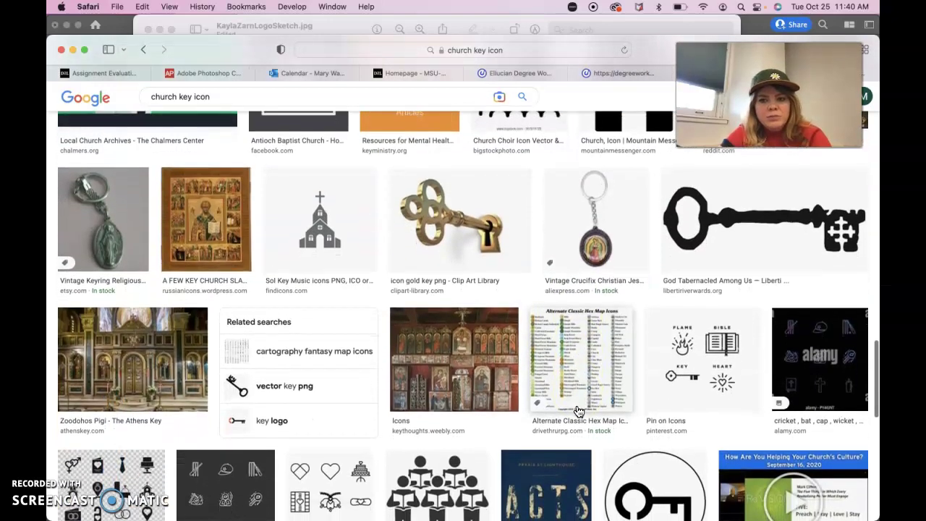
{"action": "scroll", "coordinate": [579, 410], "scroll_direction": "down", "scroll_amount": 5}
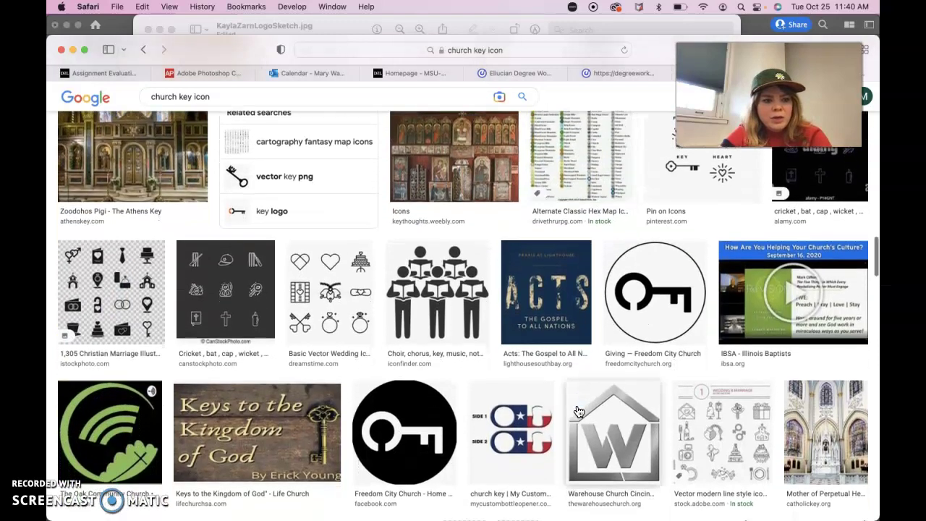
- Start replacing the search query with 'bottle opener icon'
{"action": "left_click_drag", "start_coordinate": [192, 98], "coordinate": [72, 96]}
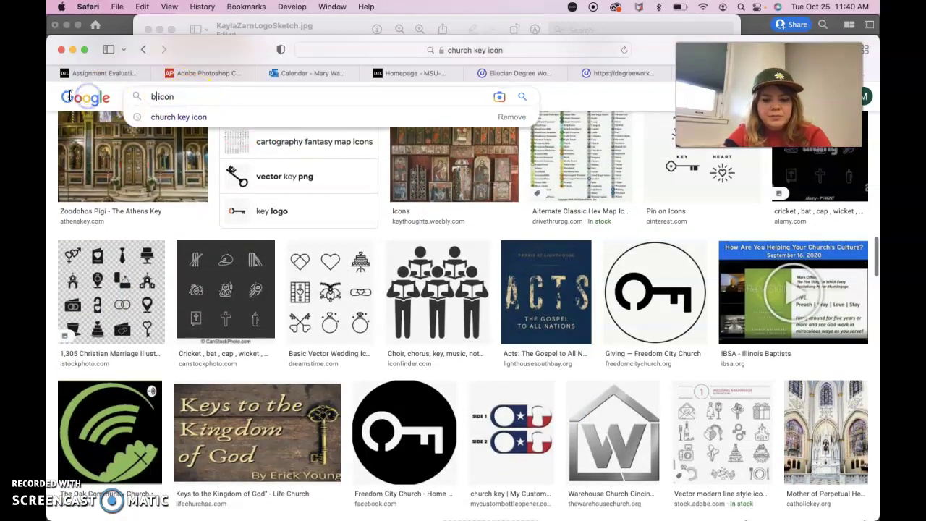
{"action": "type", "text": "bottole"}
{"action": "key", "text": "BackSpace"}
{"action": "key", "text": "BackSpace"}
{"action": "key", "text": "BackSpace"}
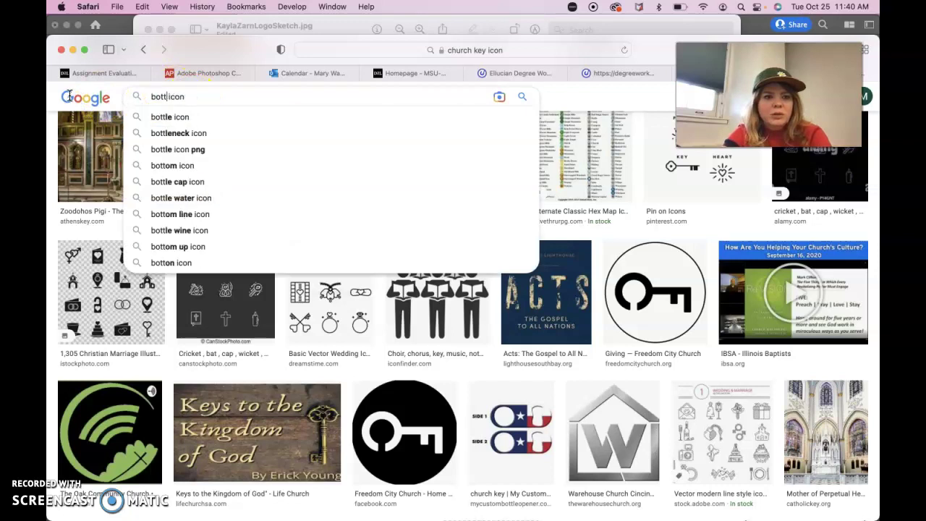
- Run the 'bottle opener icon' image search and scroll through the results
{"action": "type", "text": "le opener"}
{"action": "key", "text": "Return"}
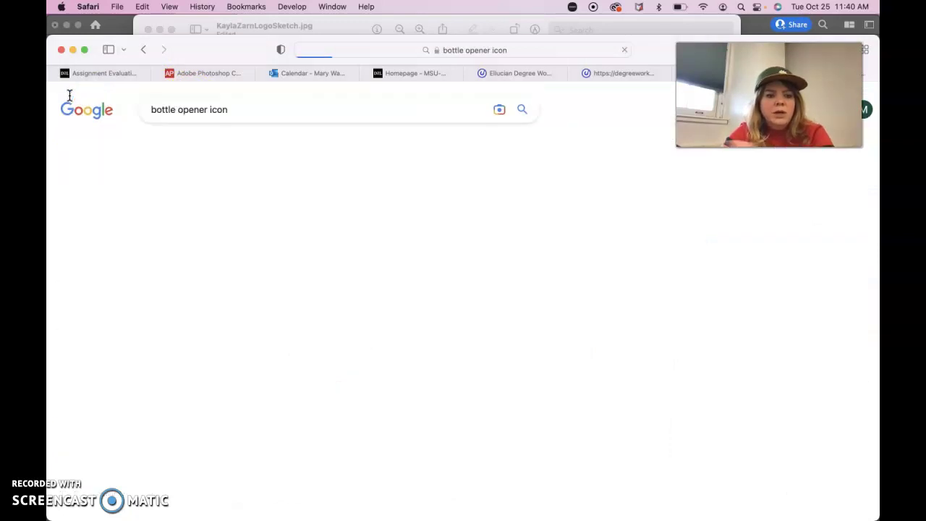
{"action": "scroll", "coordinate": [267, 298], "scroll_direction": "down", "scroll_amount": 5}
{"action": "scroll", "coordinate": [267, 304], "scroll_direction": "up", "scroll_amount": 2}
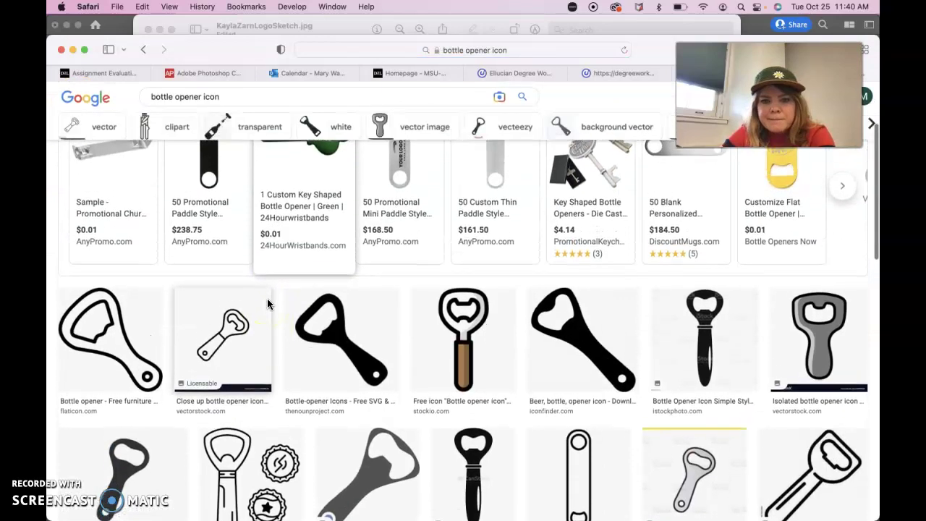
{"action": "left_click", "coordinate": [120, 176]}
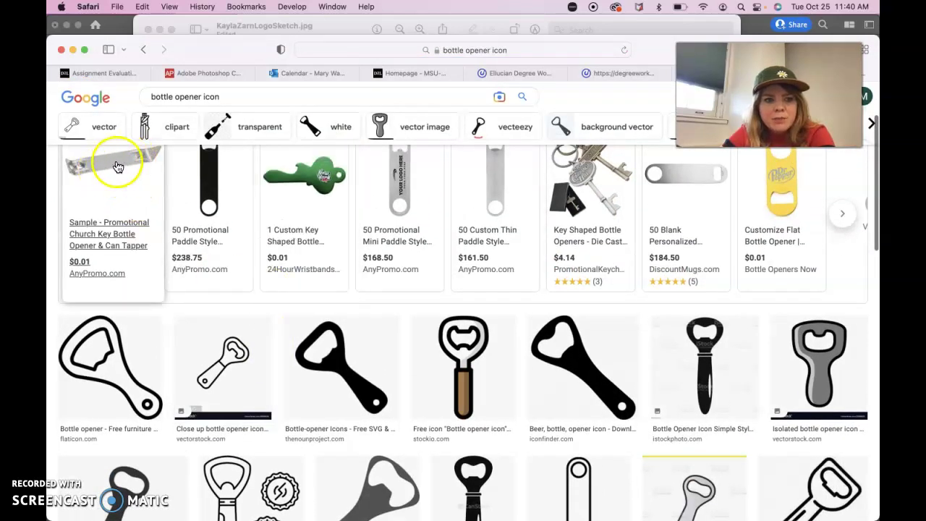
{"action": "scroll", "coordinate": [305, 382], "scroll_direction": "down", "scroll_amount": 6}
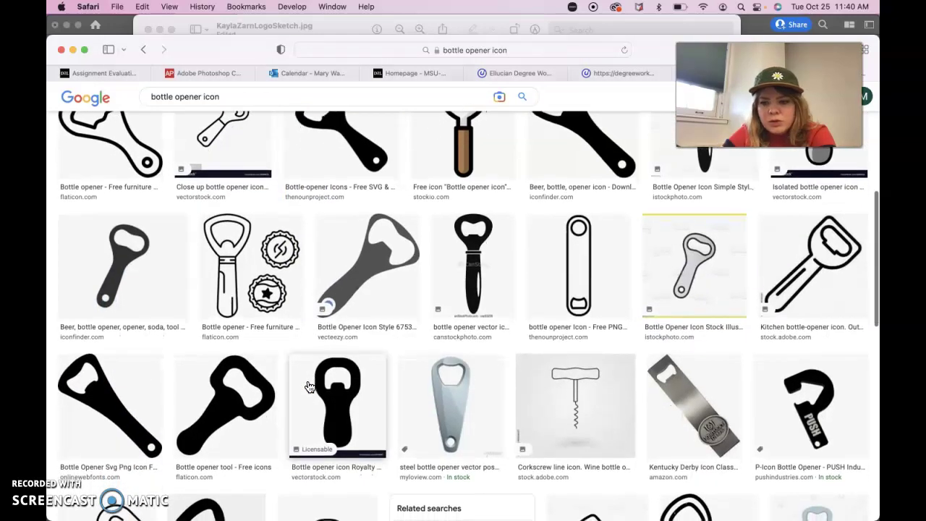
{"action": "scroll", "coordinate": [309, 387], "scroll_direction": "down", "scroll_amount": 5}
{"action": "scroll", "coordinate": [310, 386], "scroll_direction": "down", "scroll_amount": 2}
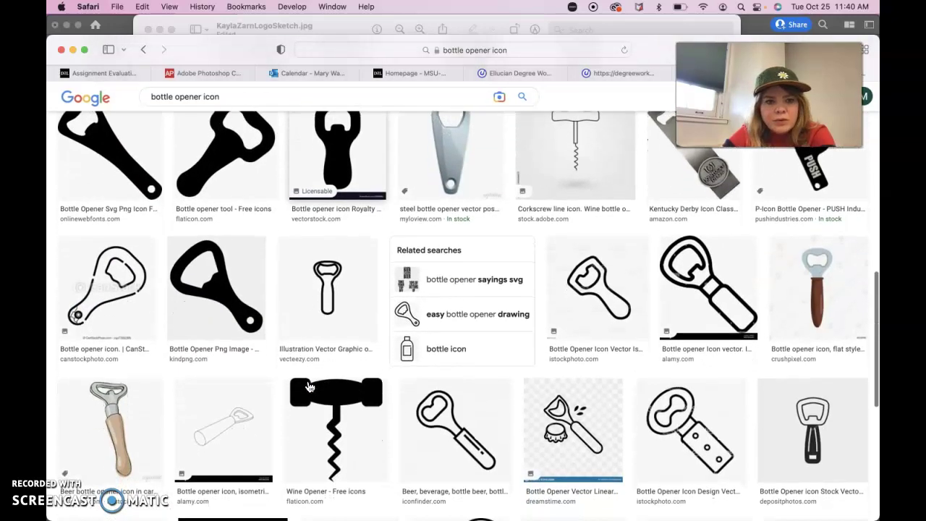
{"action": "scroll", "coordinate": [303, 275], "scroll_direction": "up", "scroll_amount": 2}
- Open another bottle opener result and scroll through the related images
{"action": "left_click", "coordinate": [333, 247]}
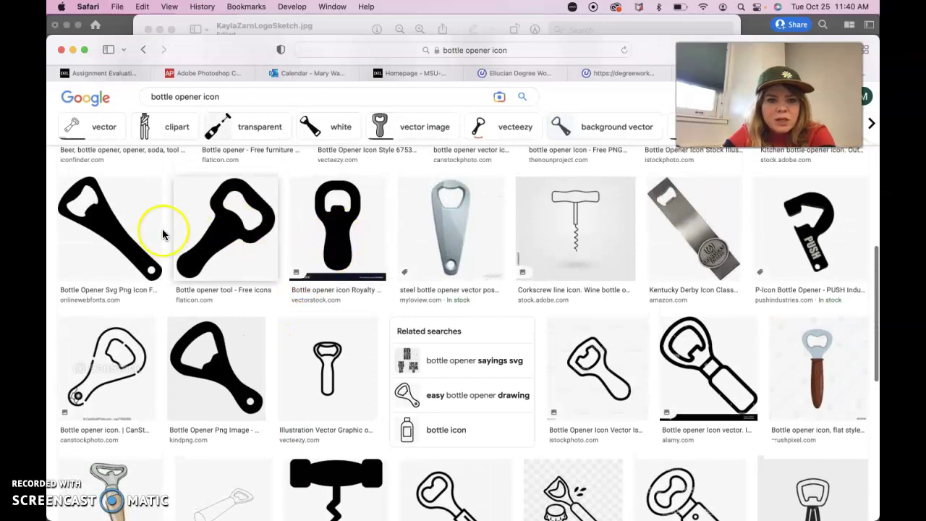
{"action": "scroll", "coordinate": [289, 388], "scroll_direction": "down", "scroll_amount": 8}
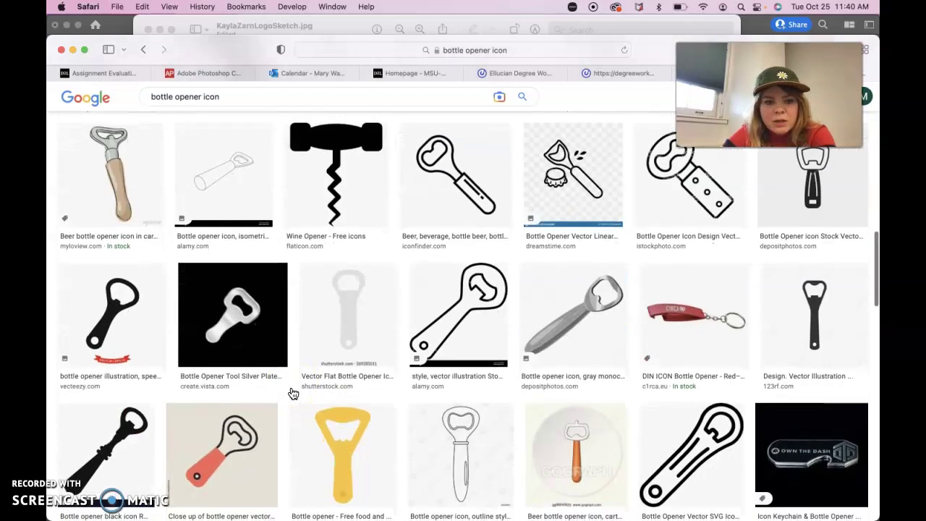
{"action": "scroll", "coordinate": [293, 393], "scroll_direction": "up", "scroll_amount": 1}
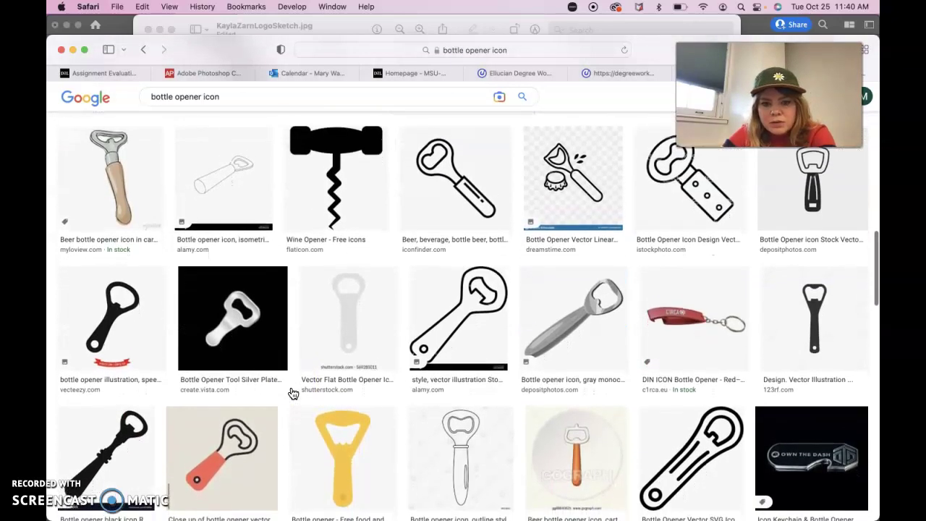
{"action": "scroll", "coordinate": [293, 393], "scroll_direction": "down", "scroll_amount": 7}
{"action": "scroll", "coordinate": [293, 393], "scroll_direction": "down", "scroll_amount": 6}
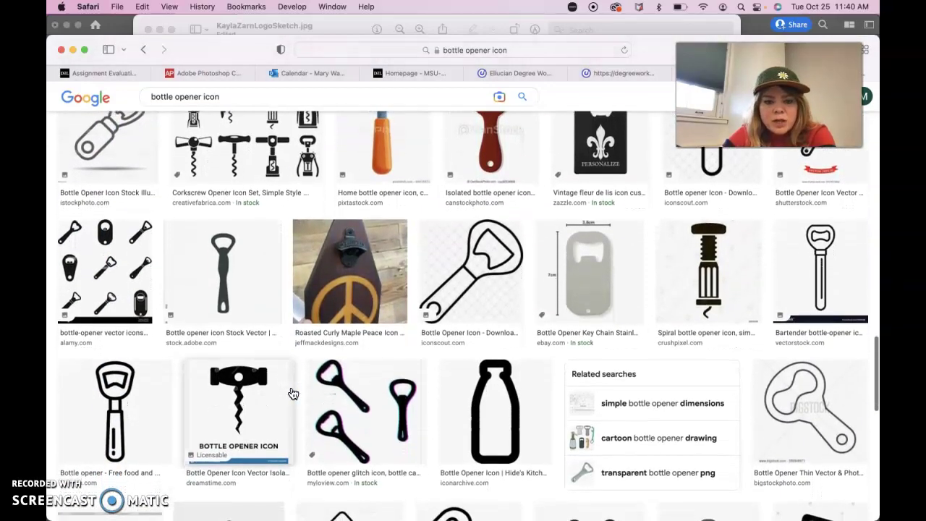
{"action": "scroll", "coordinate": [293, 392], "scroll_direction": "down", "scroll_amount": 8}
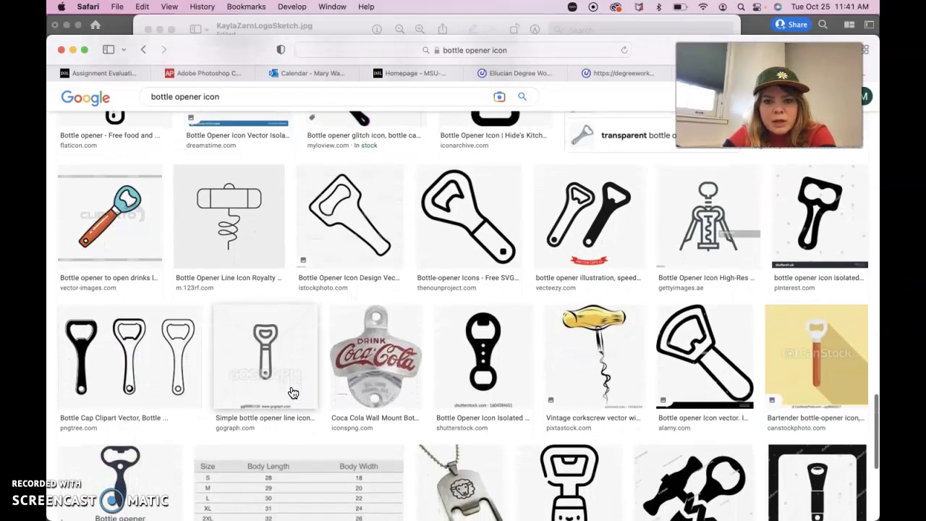
{"action": "scroll", "coordinate": [293, 393], "scroll_direction": "up", "scroll_amount": 7}
{"action": "scroll", "coordinate": [292, 393], "scroll_direction": "up", "scroll_amount": 10}
- Check more results, including the Noun Project bottle opener icon preview
{"action": "left_click", "coordinate": [131, 293]}
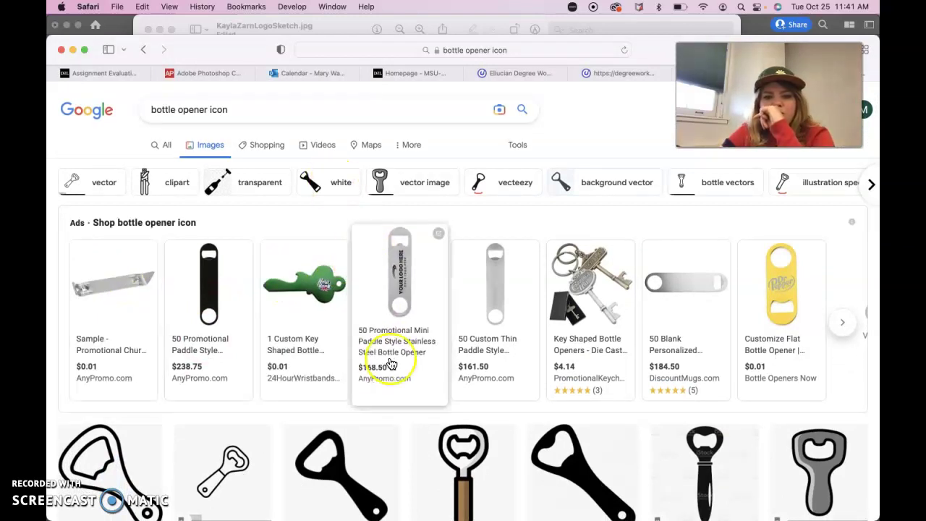
{"action": "scroll", "coordinate": [390, 363], "scroll_direction": "down", "scroll_amount": 1}
{"action": "scroll", "coordinate": [390, 363], "scroll_direction": "down", "scroll_amount": 5}
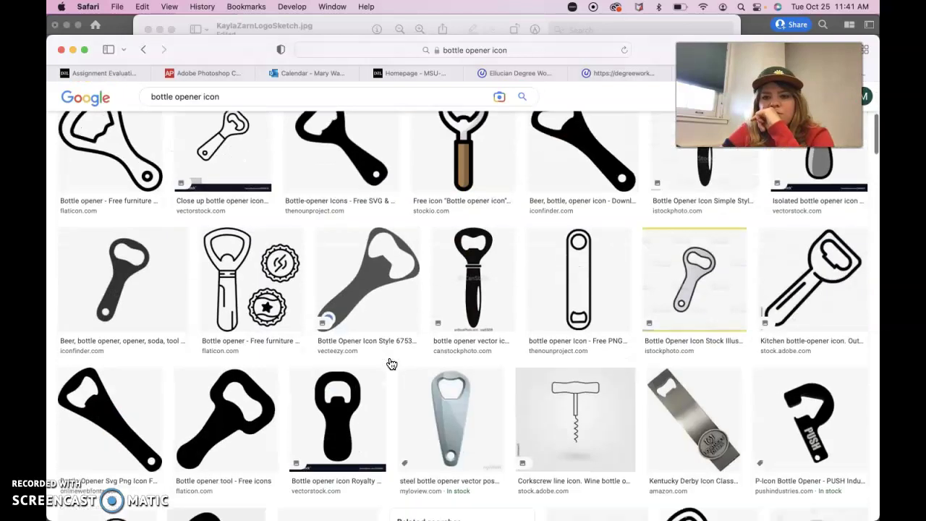
{"action": "scroll", "coordinate": [391, 363], "scroll_direction": "down", "scroll_amount": 1}
{"action": "left_click", "coordinate": [599, 302]}
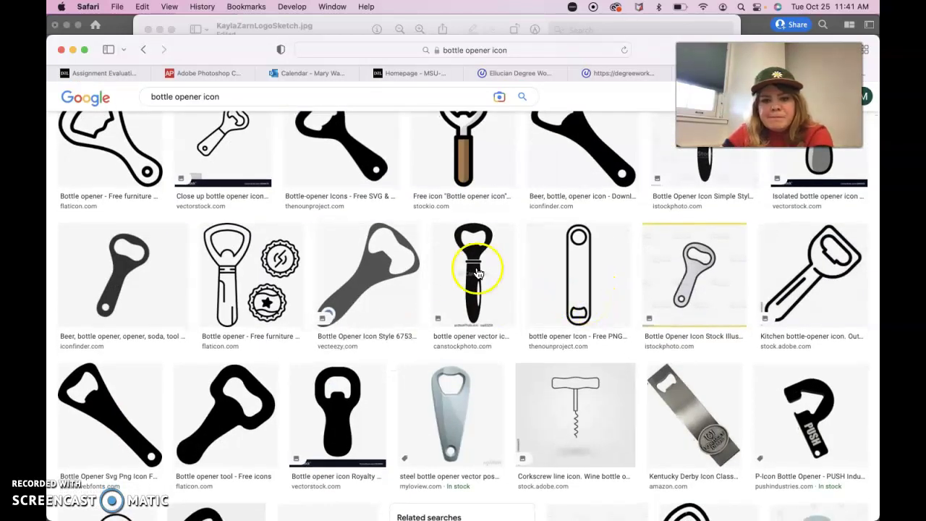
{"action": "left_click", "coordinate": [587, 264]}
{"action": "left_click", "coordinate": [745, 230]}
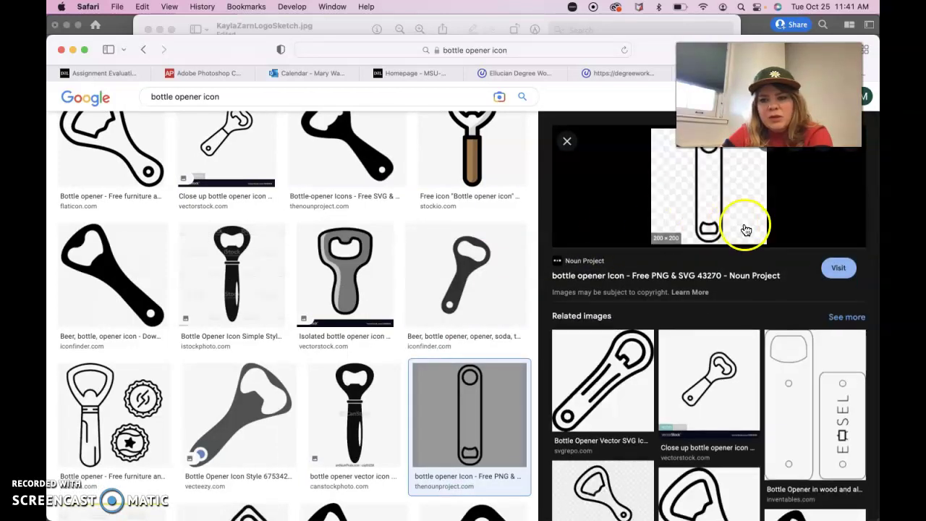
{"action": "left_click", "coordinate": [566, 141]}
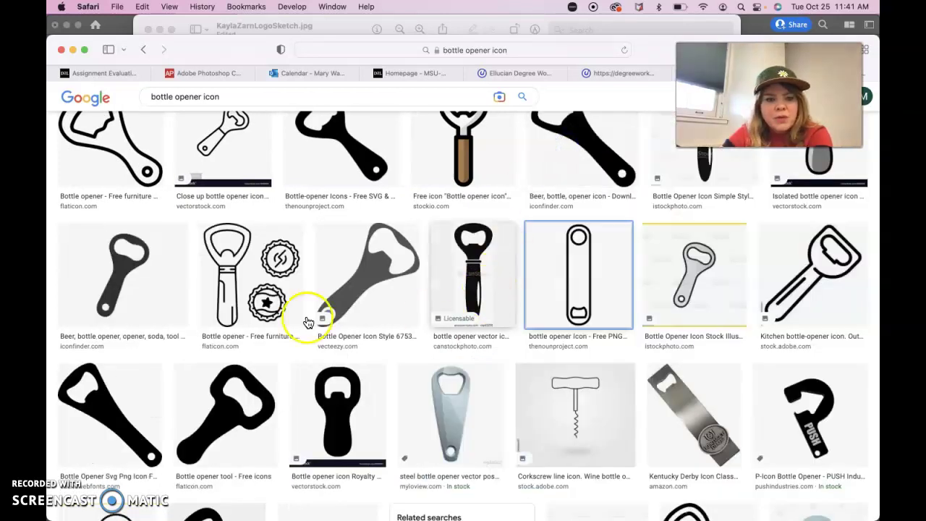
- Save the Flaticon 'Bottle opener tool' icon image to Downloads
{"action": "left_click", "coordinate": [247, 420]}
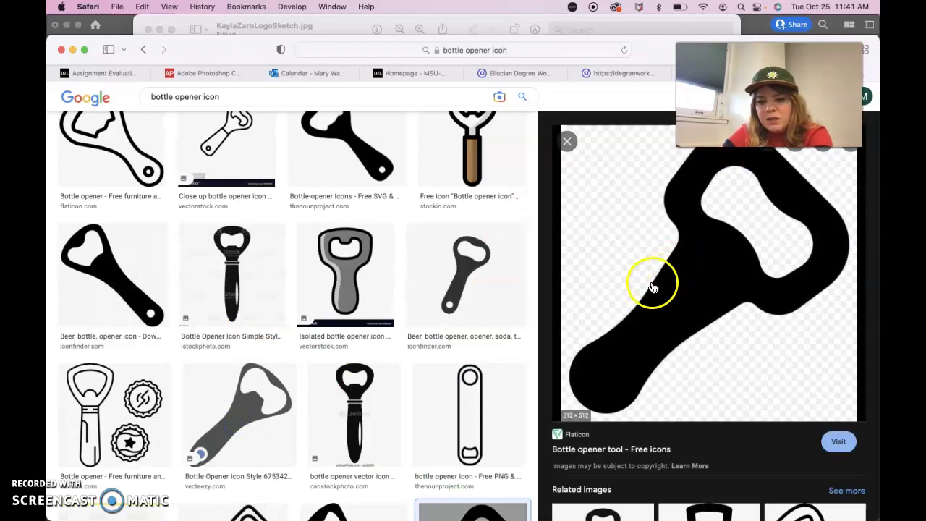
{"action": "right_click", "coordinate": [663, 313]}
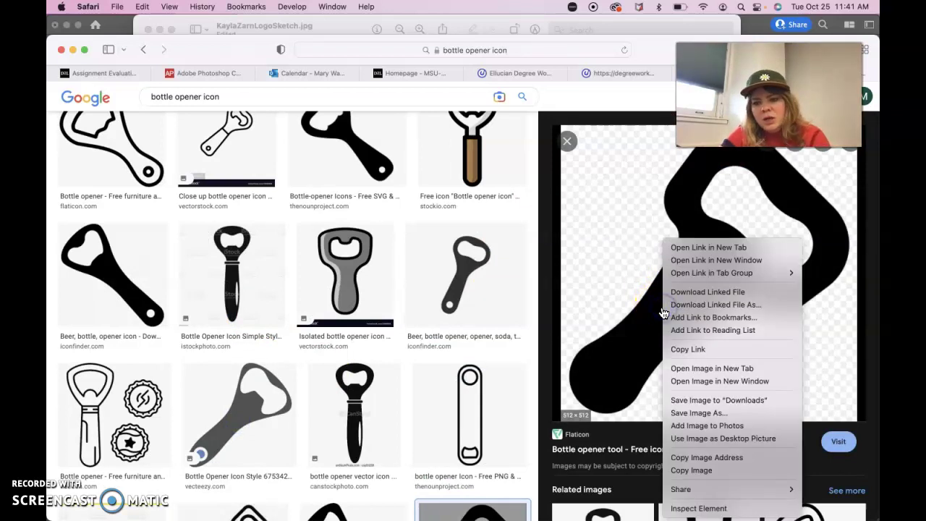
{"action": "left_click", "coordinate": [708, 404]}
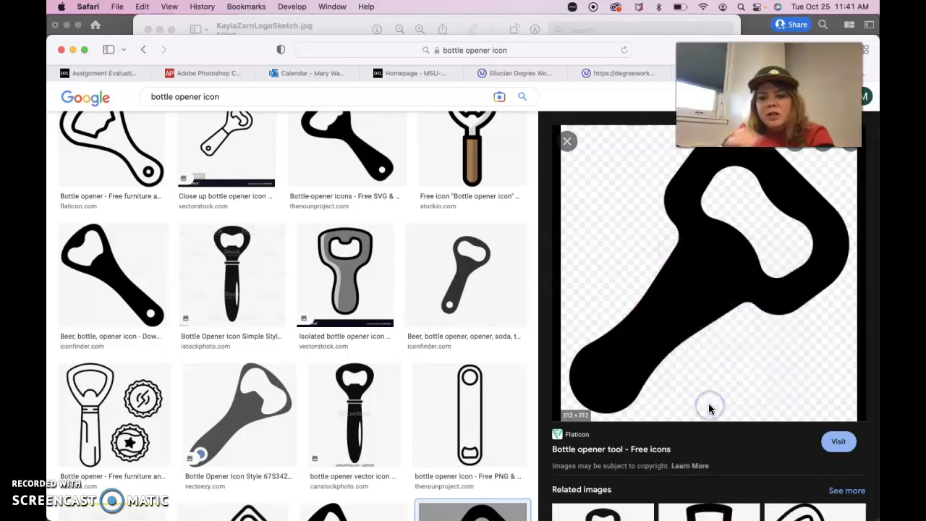
- Create Untitled-1, a 3 × 3 in CMYK print document at 300 ppi
{"action": "mouse_move", "coordinate": [541, 514]}
{"action": "left_click", "coordinate": [571, 503]}
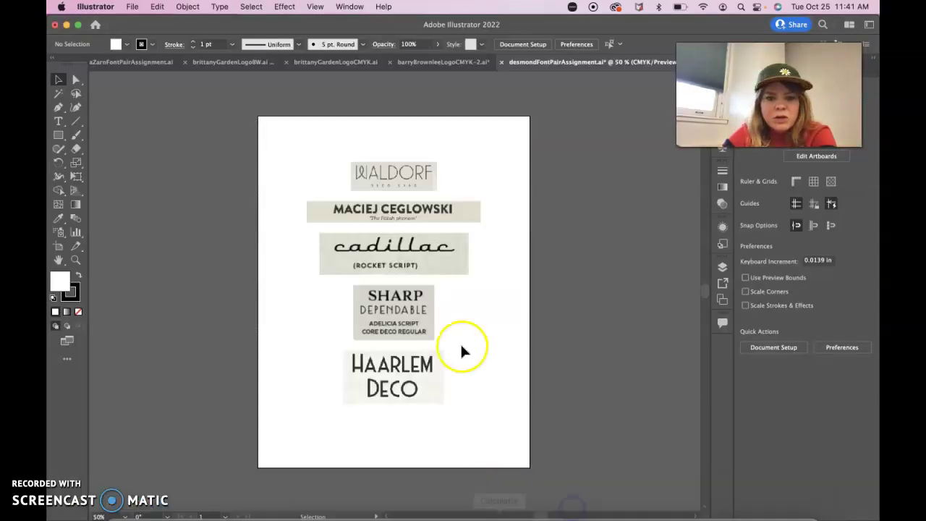
{"action": "left_click", "coordinate": [133, 7]}
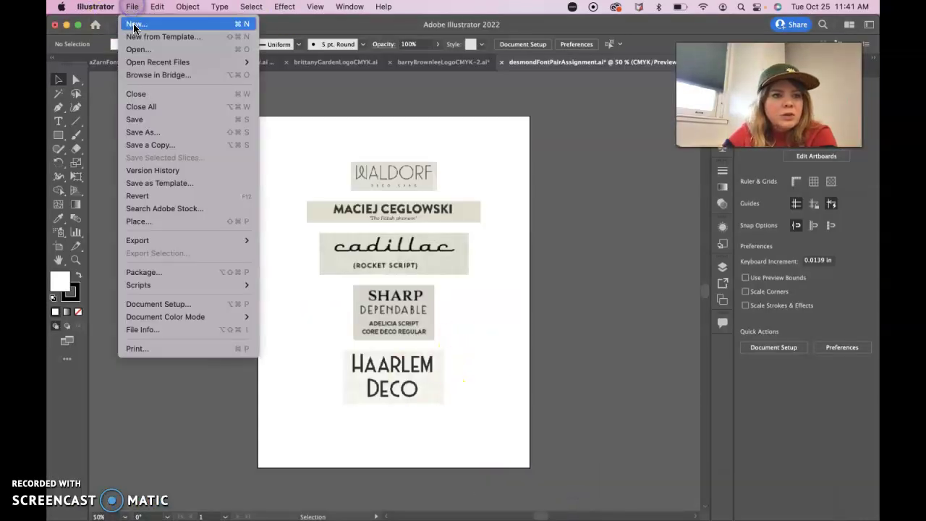
{"action": "left_click", "coordinate": [135, 22]}
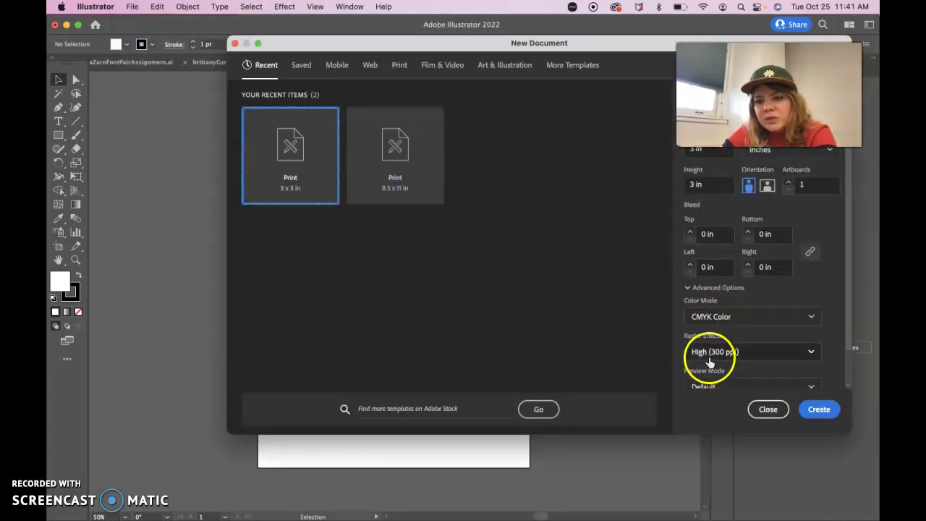
{"action": "scroll", "coordinate": [708, 362], "scroll_direction": "down", "scroll_amount": 2}
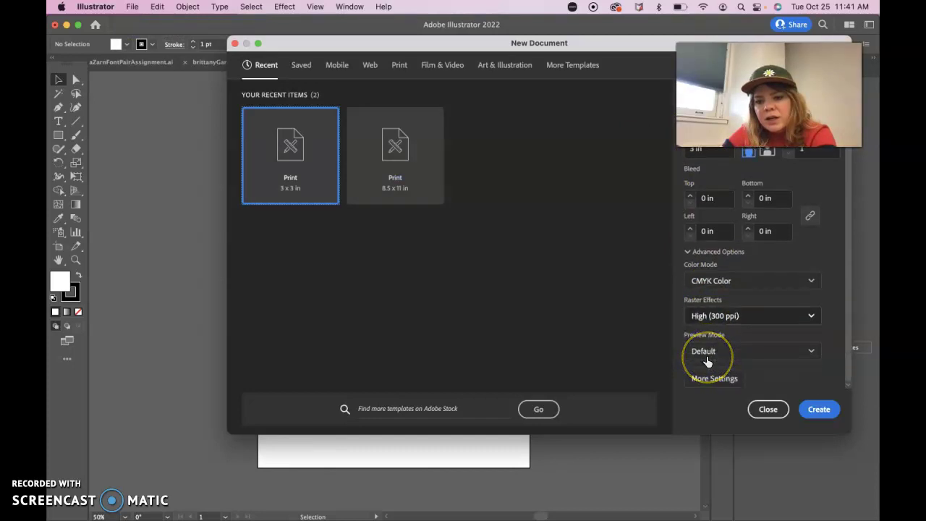
{"action": "scroll", "coordinate": [707, 358], "scroll_direction": "up", "scroll_amount": 2}
{"action": "scroll", "coordinate": [708, 355], "scroll_direction": "down", "scroll_amount": 2}
{"action": "left_click", "coordinate": [712, 378]}
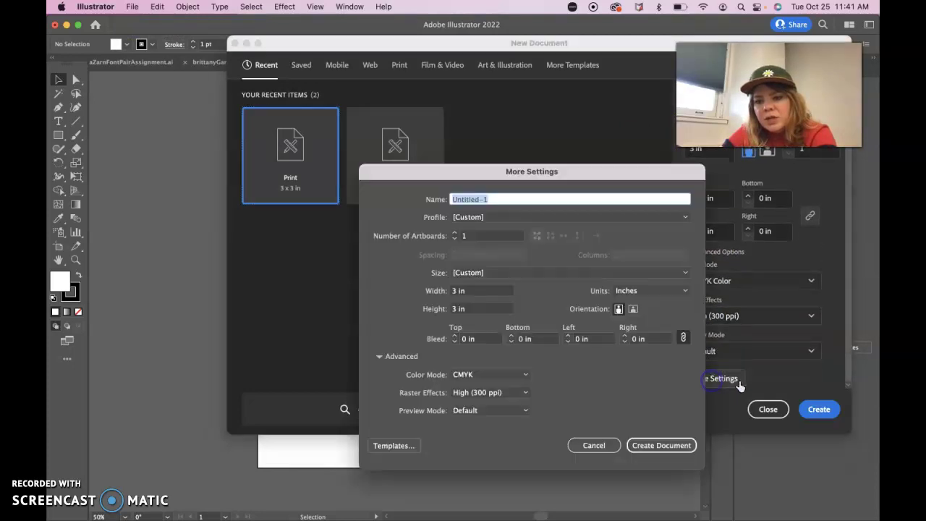
{"action": "left_click", "coordinate": [593, 444]}
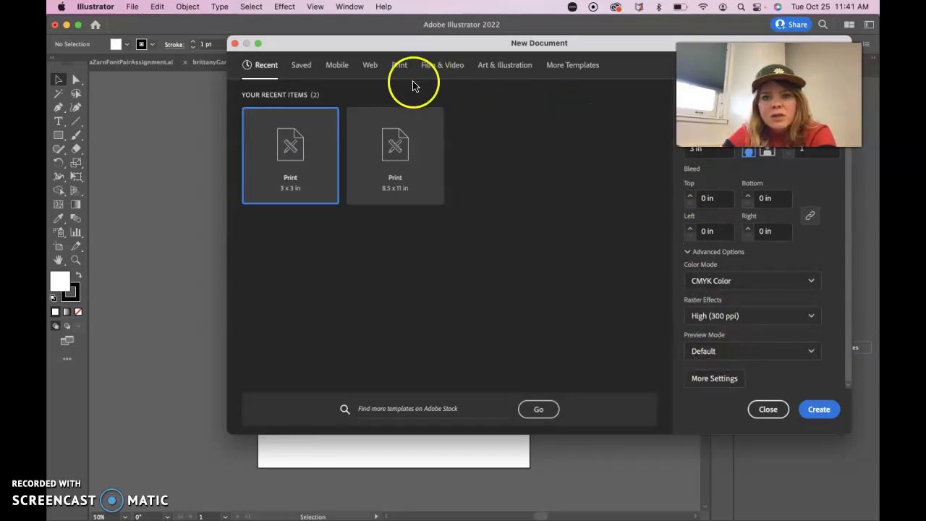
{"action": "left_click", "coordinate": [817, 410]}
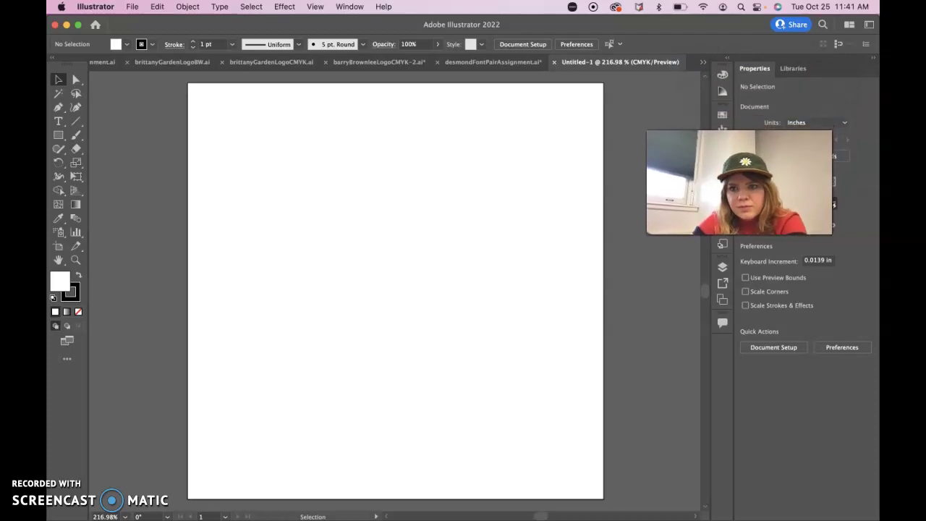
- Switch Illustrator to the Essentials Classic workspace
{"action": "left_click", "coordinate": [349, 6]}
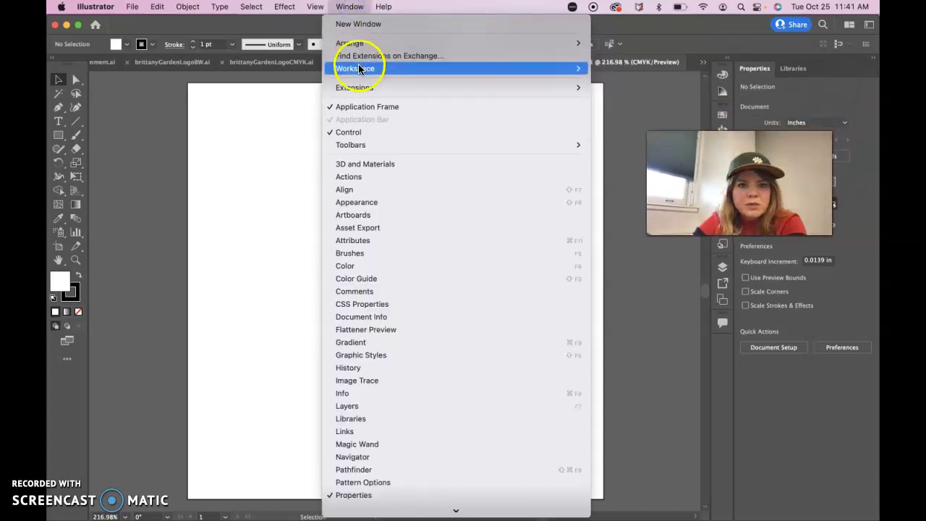
{"action": "mouse_move", "coordinate": [356, 68]}
{"action": "left_click", "coordinate": [613, 95]}
{"action": "left_click", "coordinate": [384, 156]}
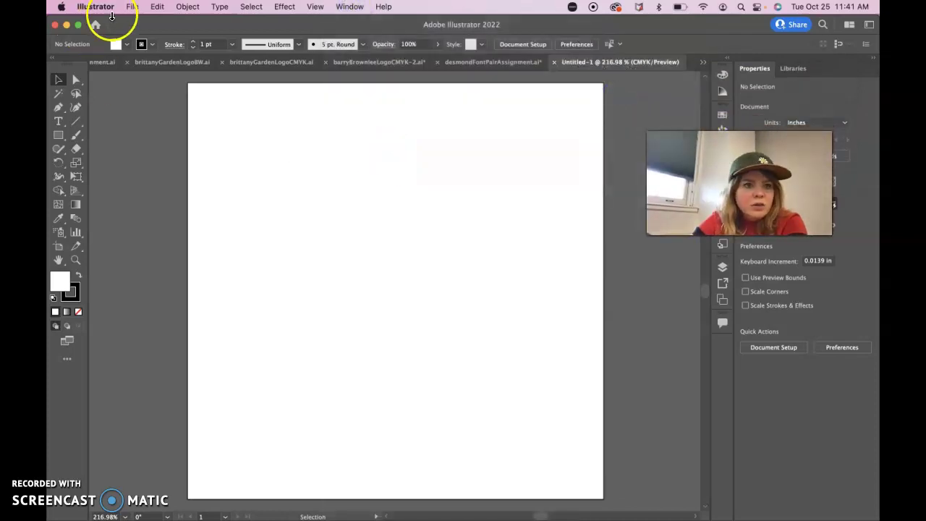
- Choose 76268.png from Downloads to place into the document
{"action": "left_click", "coordinate": [134, 7]}
{"action": "left_click", "coordinate": [144, 218]}
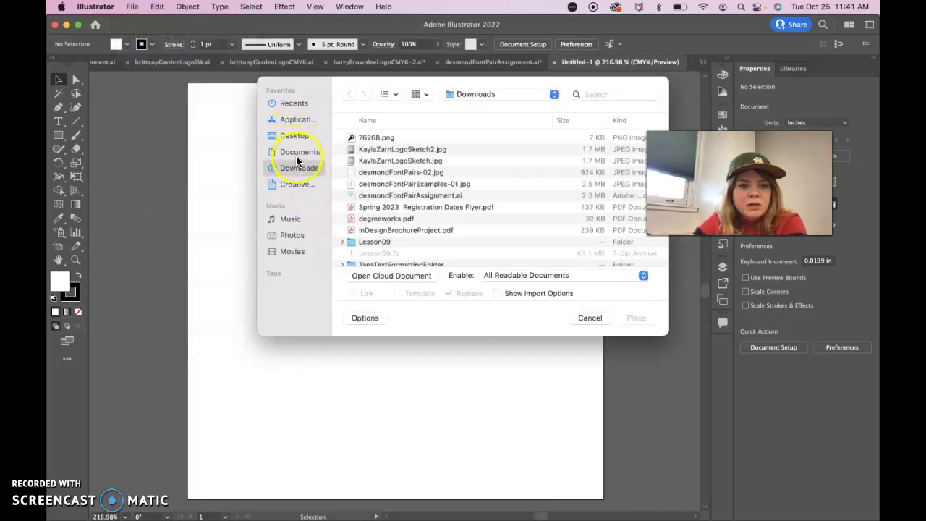
{"action": "left_click", "coordinate": [372, 137]}
- Place the 76268.png icon from the artboard's upper left and trace it with Black and White Logo
{"action": "left_click", "coordinate": [632, 317]}
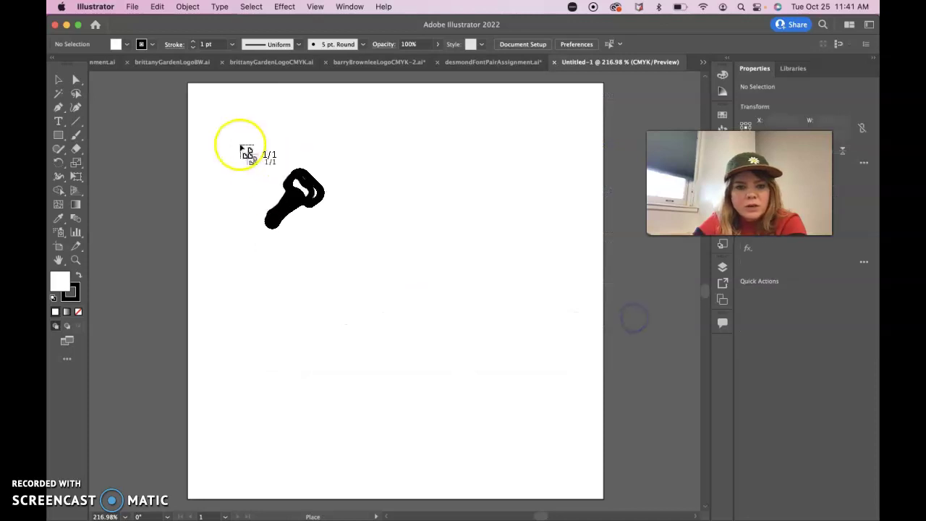
{"action": "left_click_drag", "start_coordinate": [237, 140], "coordinate": [483, 394]}
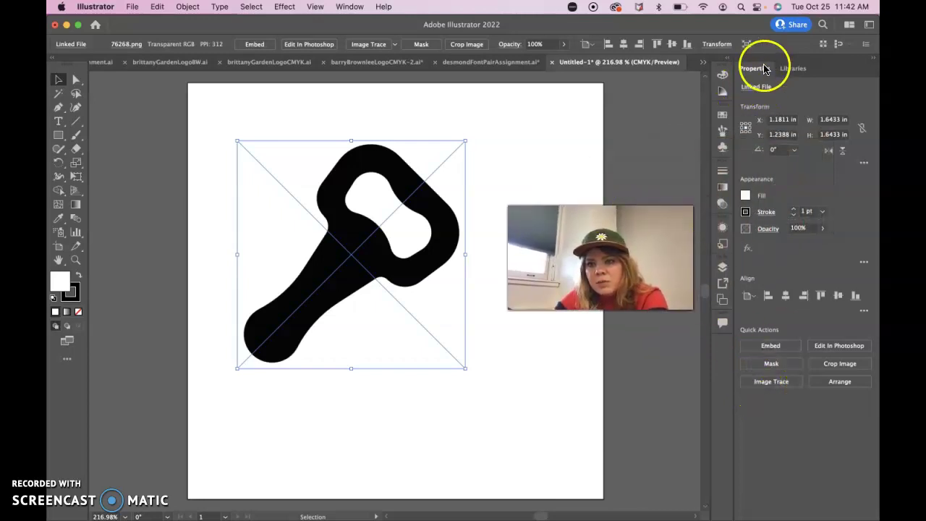
{"action": "left_click", "coordinate": [765, 387]}
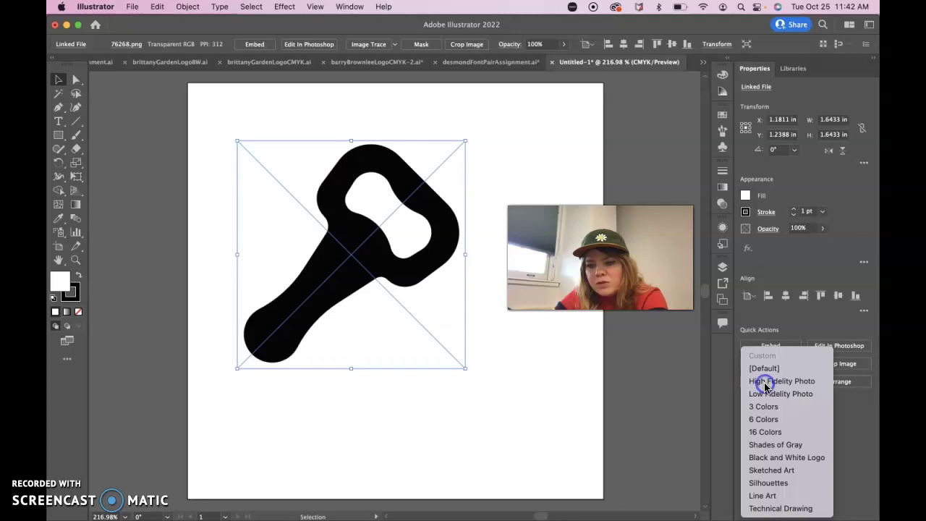
{"action": "left_click", "coordinate": [775, 457]}
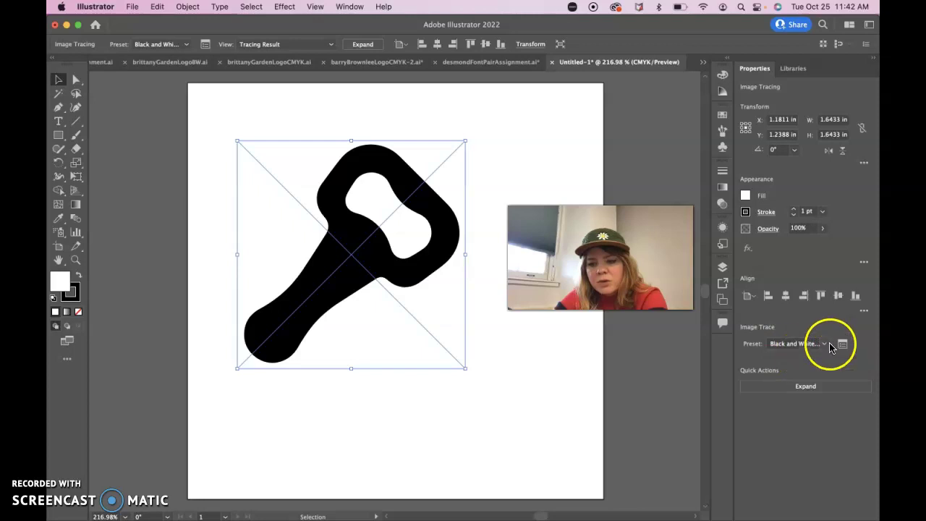
- Expand the trace into vector shapes and inspect the opener's paths
{"action": "left_click", "coordinate": [803, 387]}
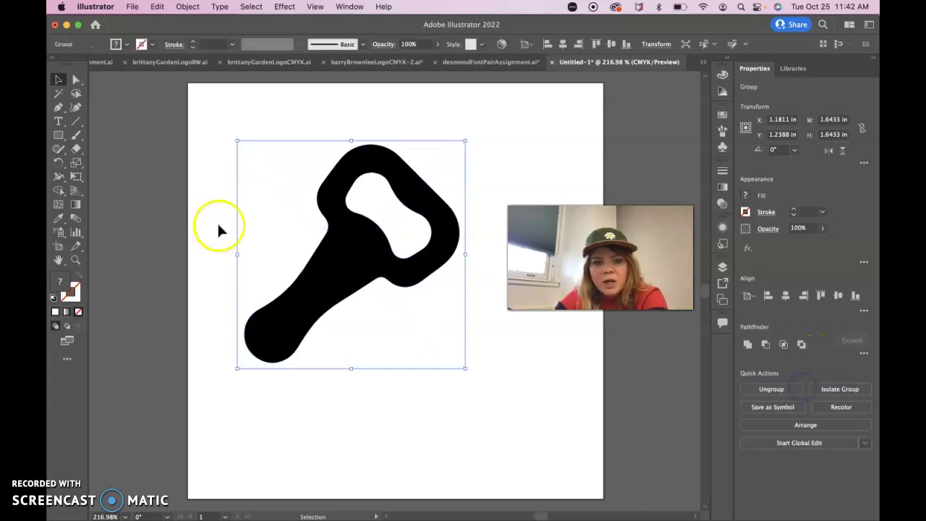
{"action": "left_click", "coordinate": [76, 80]}
{"action": "scroll", "coordinate": [335, 253], "scroll_direction": "up", "scroll_amount": 3}
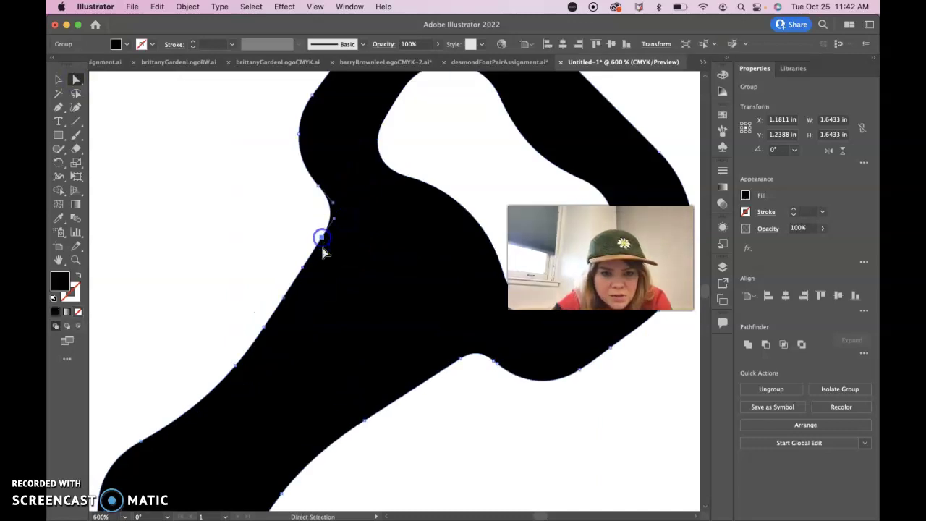
{"action": "left_click", "coordinate": [321, 239]}
{"action": "left_click", "coordinate": [334, 222]}
{"action": "left_click", "coordinate": [255, 249]}
- Zoom out and move the opener group left off the artboard
{"action": "key", "text": "v"}
{"action": "key", "text": "super+minus"}
{"action": "key", "text": "super+minus"}
{"action": "key", "text": "super+minus"}
{"action": "left_click", "coordinate": [253, 257]}
{"action": "key", "text": "a"}
{"action": "left_click", "coordinate": [336, 244]}
{"action": "key", "text": "v"}
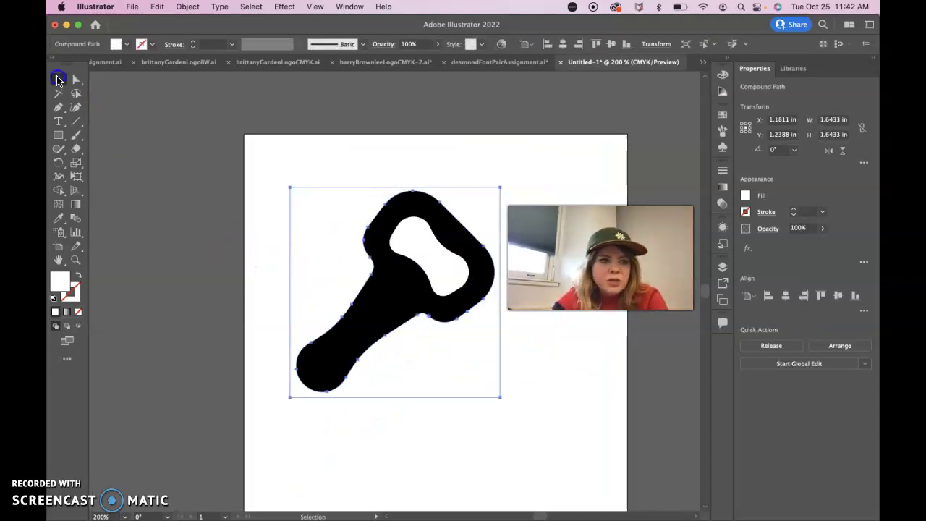
{"action": "left_click", "coordinate": [150, 150]}
{"action": "left_click_drag", "start_coordinate": [412, 290], "coordinate": [167, 290]}
{"action": "left_click", "coordinate": [208, 223]}
- Examine the opener's shapes, trial pulling out the white inner shape, then undo
{"action": "left_click", "coordinate": [77, 80]}
{"action": "left_click", "coordinate": [207, 192]}
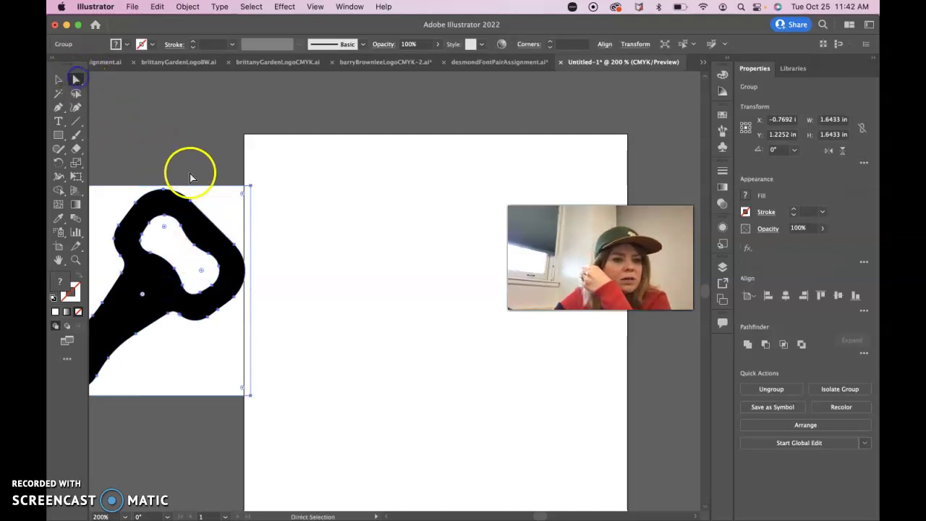
{"action": "left_click", "coordinate": [217, 125]}
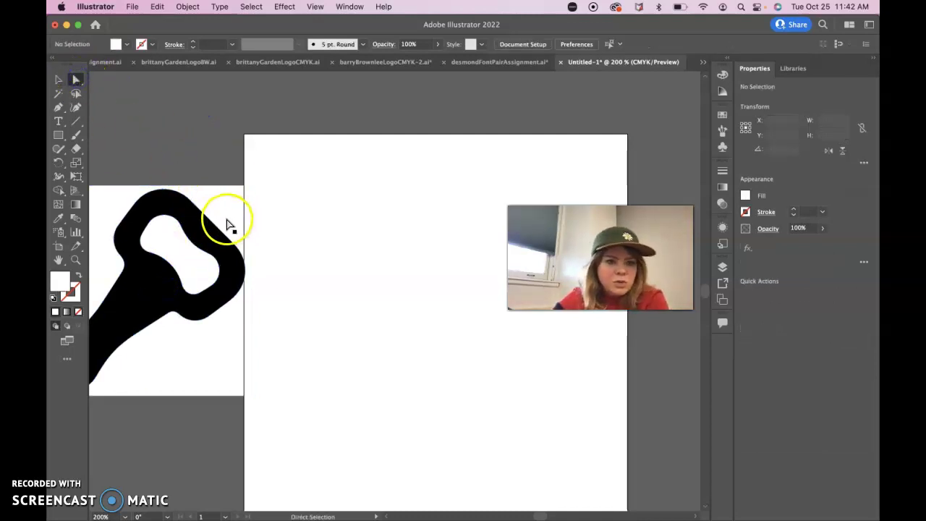
{"action": "left_click", "coordinate": [230, 197]}
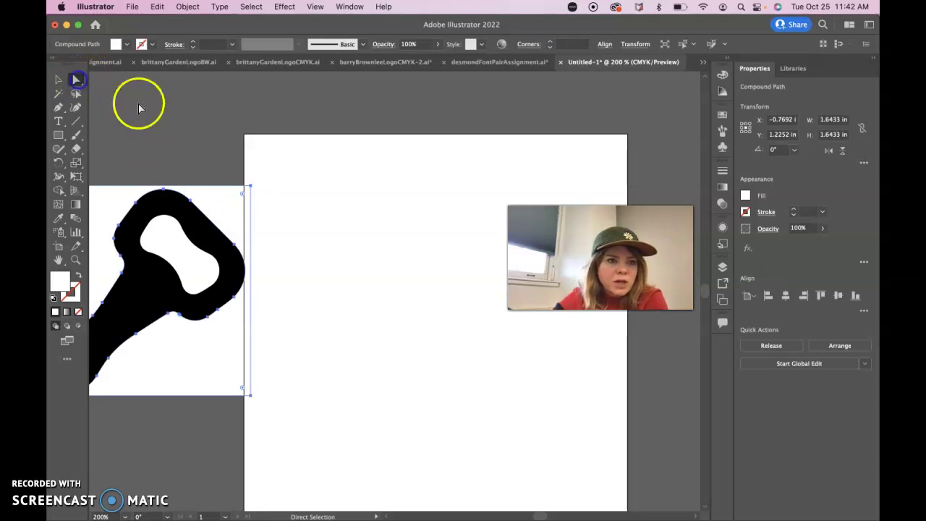
{"action": "left_click", "coordinate": [142, 107]}
{"action": "left_click", "coordinate": [227, 213]}
{"action": "left_click", "coordinate": [225, 208]}
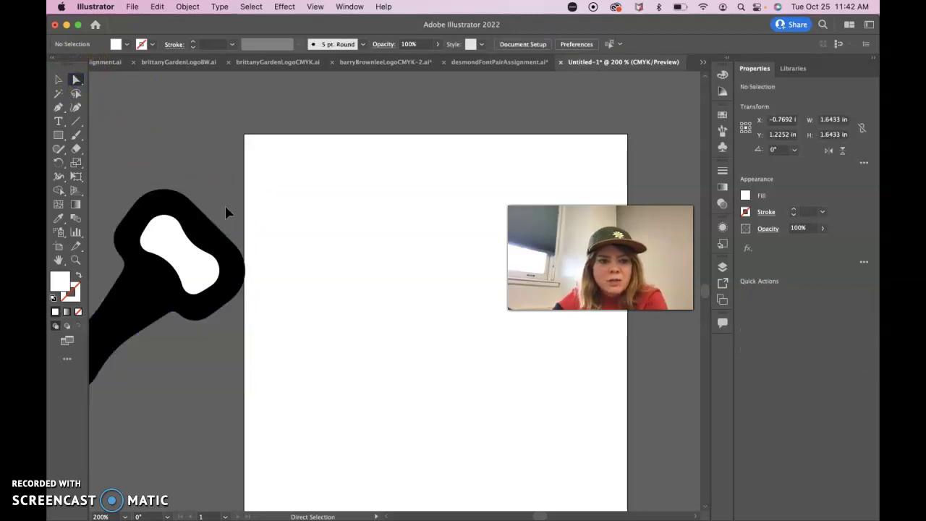
{"action": "left_click_drag", "start_coordinate": [181, 264], "coordinate": [200, 130]}
{"action": "key", "text": "super+z"}
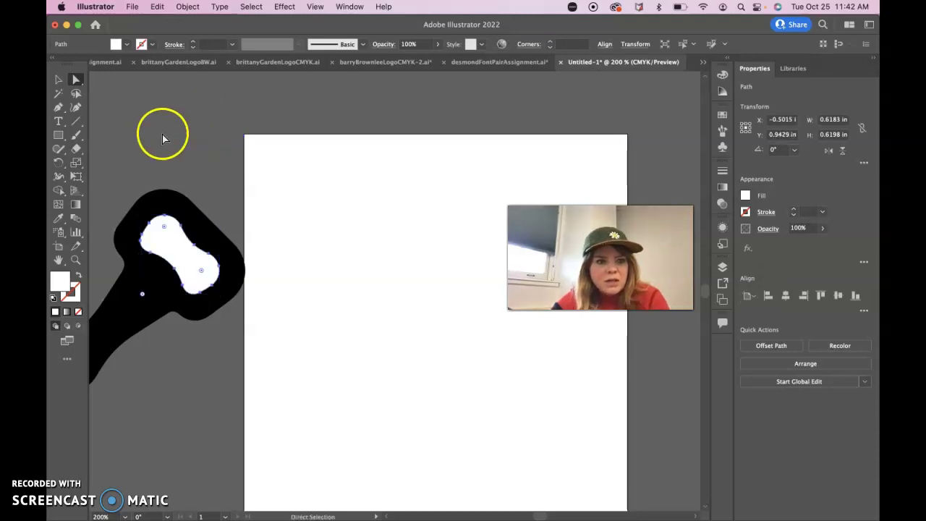
- Reposition the opener, then delete the white shape filling its hole
{"action": "left_click", "coordinate": [59, 79]}
{"action": "left_click", "coordinate": [137, 108]}
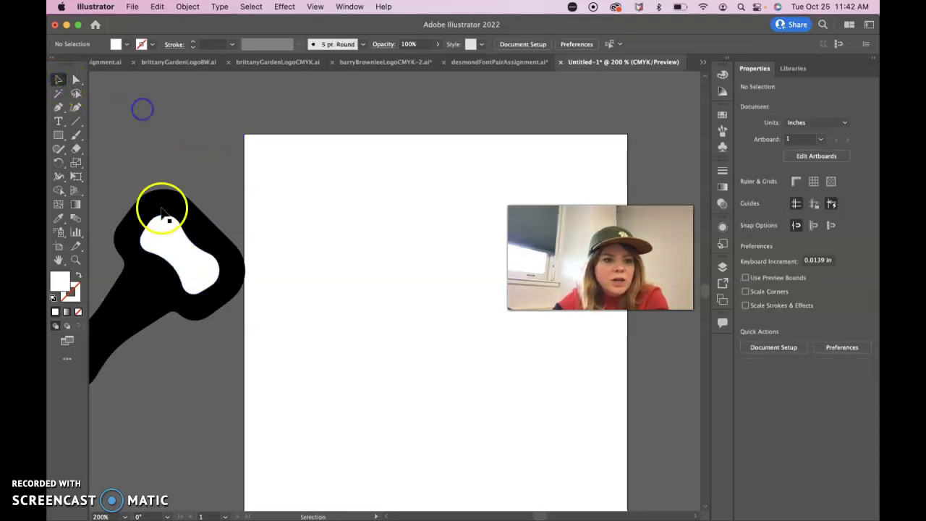
{"action": "left_click_drag", "start_coordinate": [165, 233], "coordinate": [303, 92]}
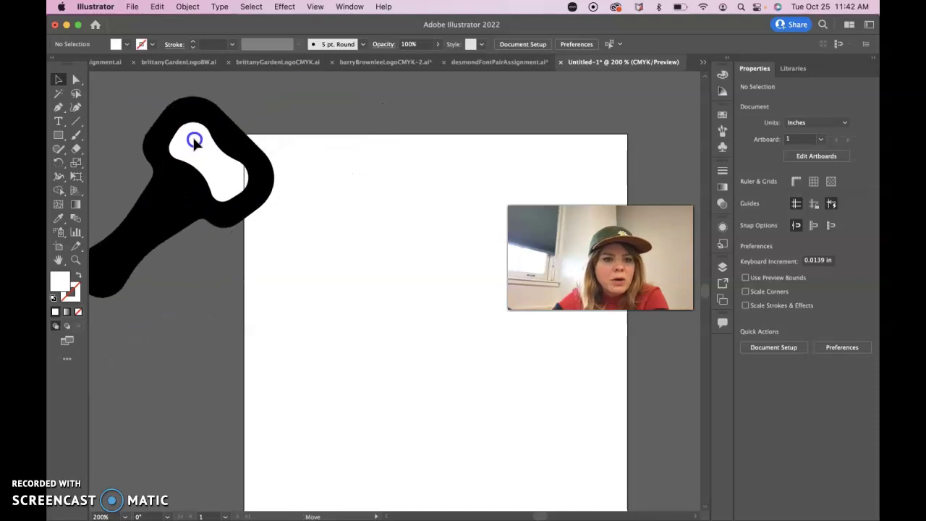
{"action": "left_click_drag", "start_coordinate": [190, 155], "coordinate": [160, 232]}
{"action": "left_click", "coordinate": [115, 118]}
{"action": "left_click", "coordinate": [73, 81]}
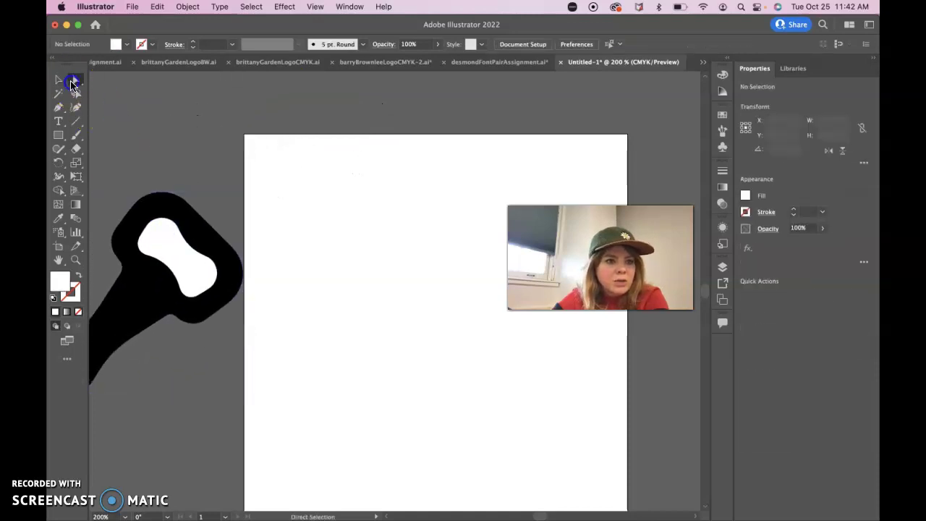
{"action": "left_click", "coordinate": [155, 253]}
{"action": "key", "text": "Delete"}
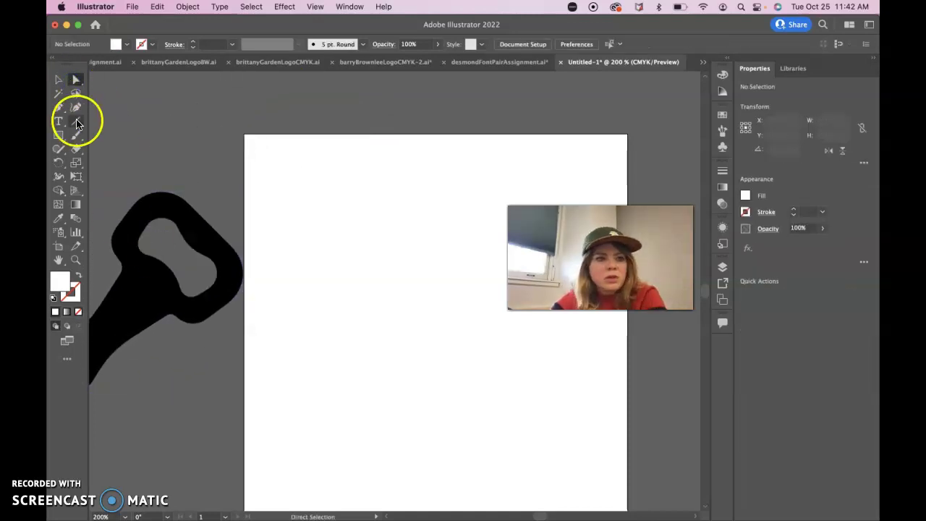
- Move the black opener group to the centre of the artboard
{"action": "left_click", "coordinate": [59, 80]}
{"action": "left_click", "coordinate": [77, 80]}
{"action": "left_click", "coordinate": [59, 80]}
{"action": "left_click_drag", "start_coordinate": [135, 231], "coordinate": [424, 288]}
- Rotate the opener about 44° to stand upright and shift it toward the artboard's left
{"action": "left_click", "coordinate": [507, 481]}
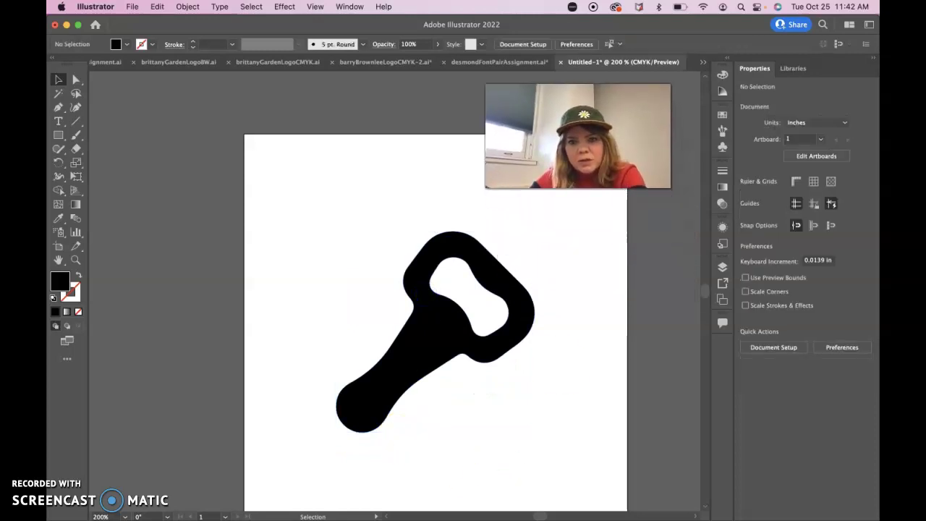
{"action": "scroll", "coordinate": [189, 346], "scroll_direction": "down", "scroll_amount": 2}
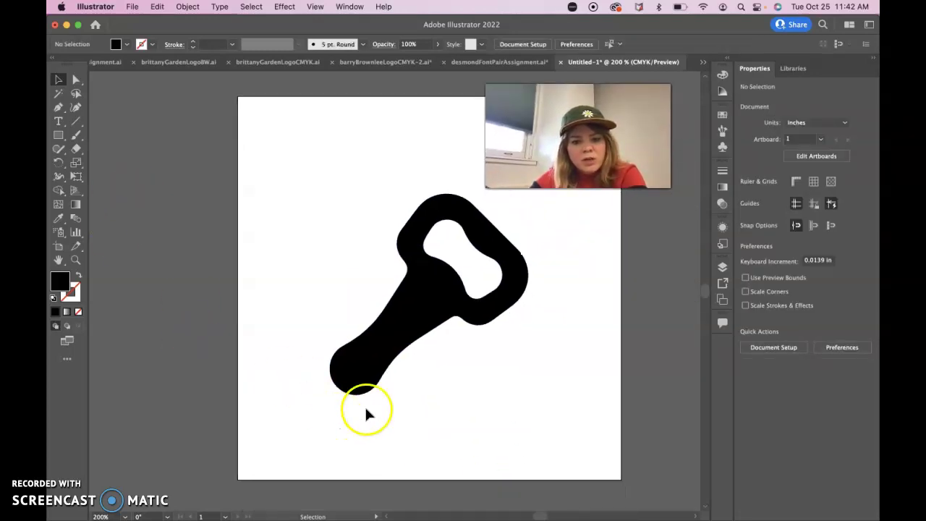
{"action": "left_click", "coordinate": [396, 331]}
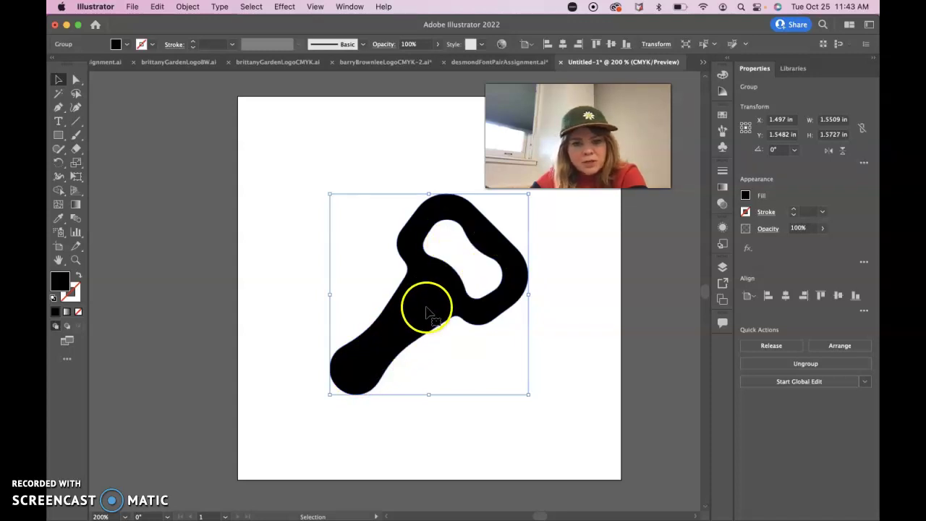
{"action": "left_click", "coordinate": [452, 428]}
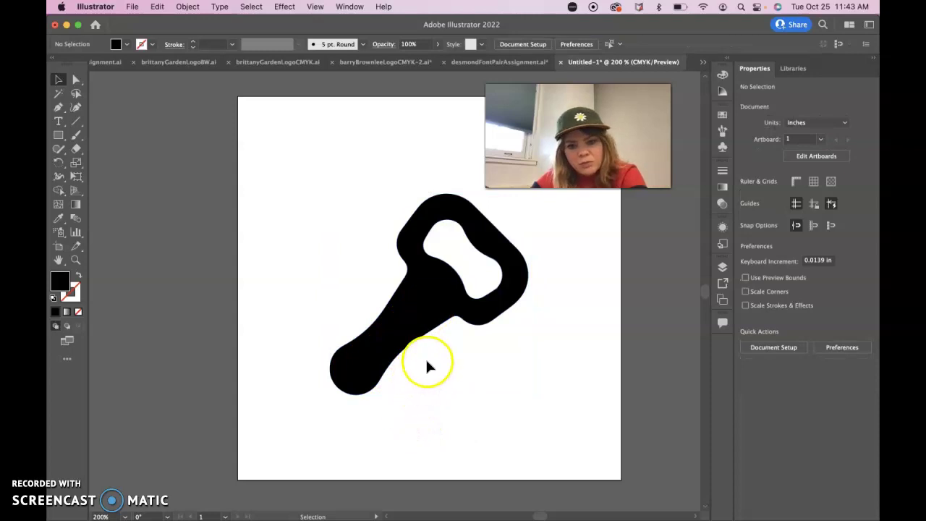
{"action": "left_click", "coordinate": [430, 315]}
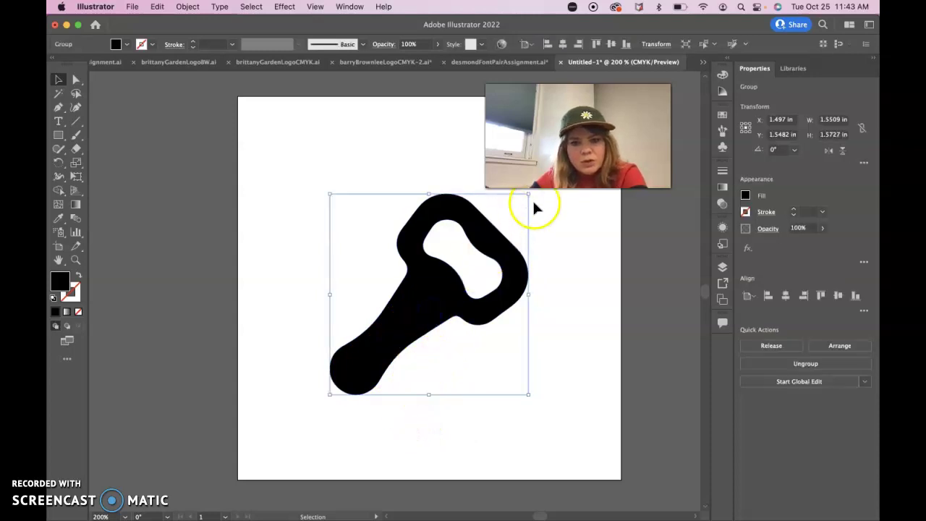
{"action": "left_click_drag", "start_coordinate": [535, 192], "coordinate": [430, 148]}
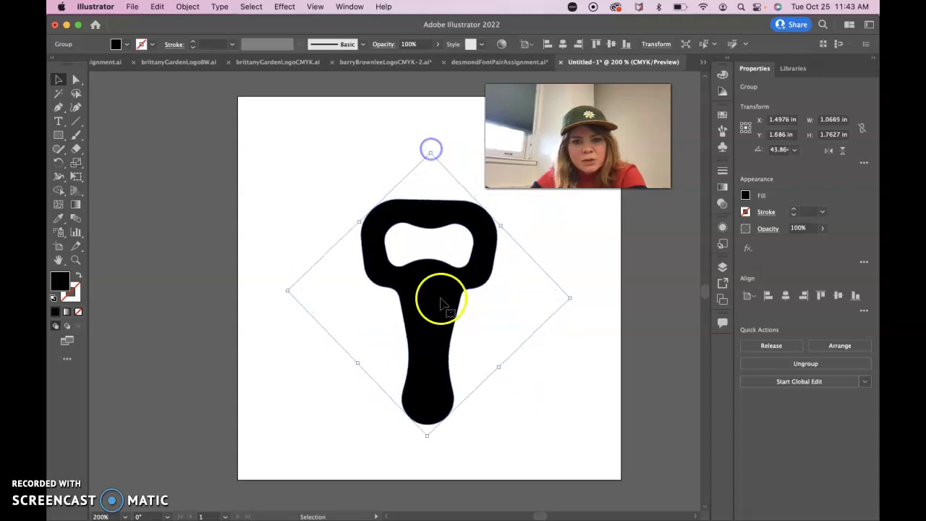
{"action": "left_click_drag", "start_coordinate": [441, 304], "coordinate": [352, 302]}
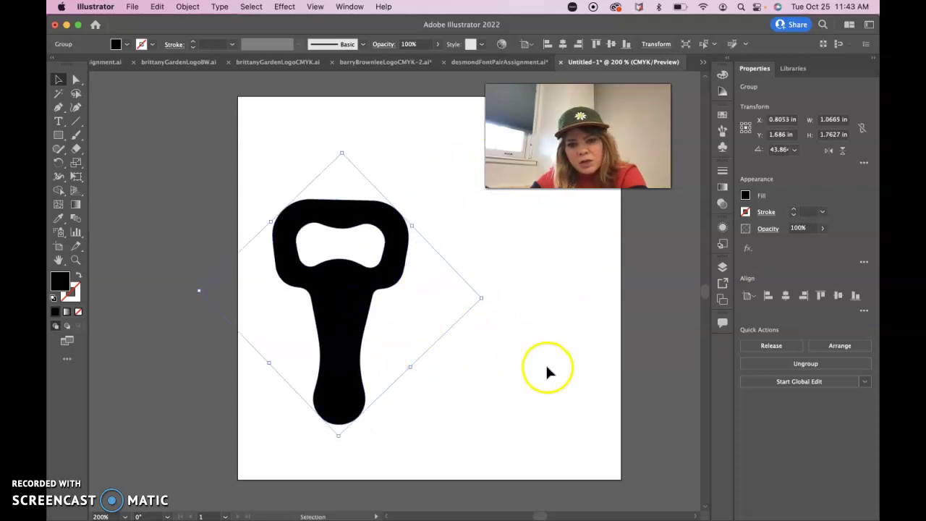
{"action": "left_click", "coordinate": [522, 406]}
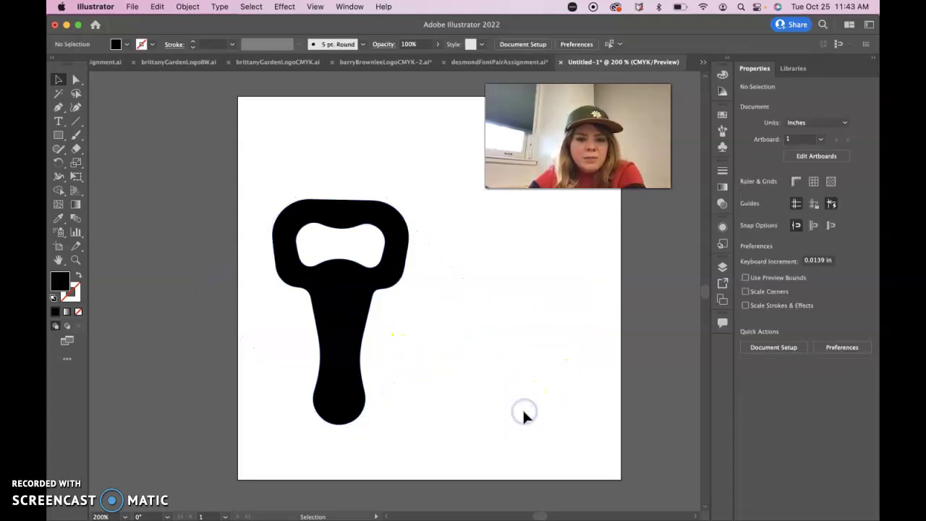
{"action": "left_click", "coordinate": [132, 6]}
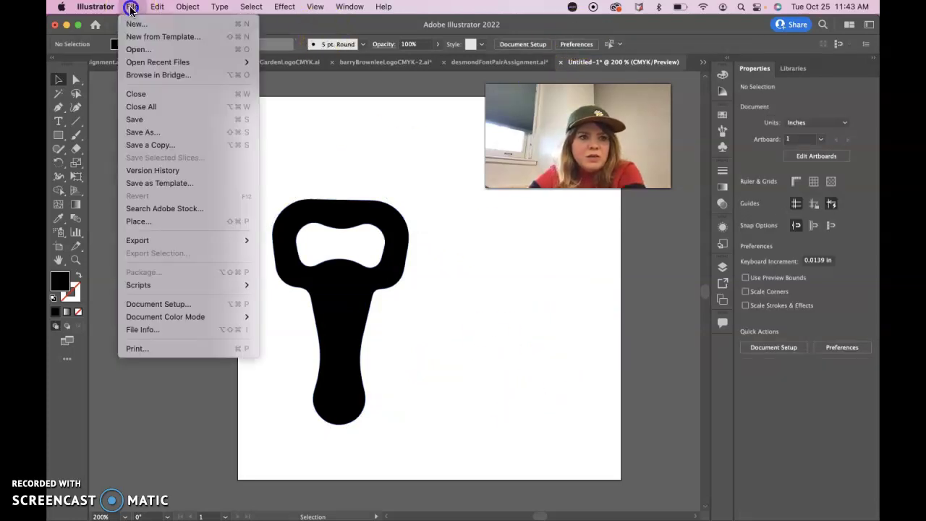
{"action": "left_click", "coordinate": [161, 134]}
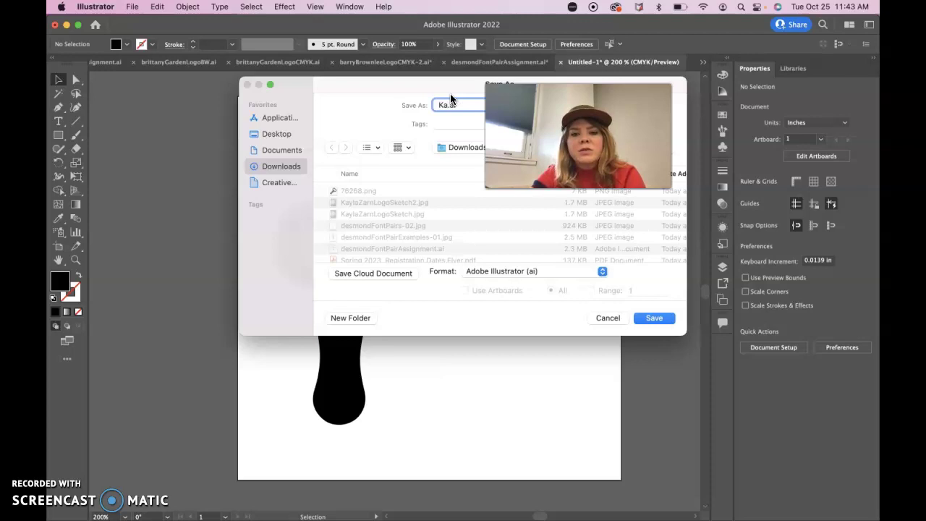
{"action": "type", "text": "KaylaLogoBW"}
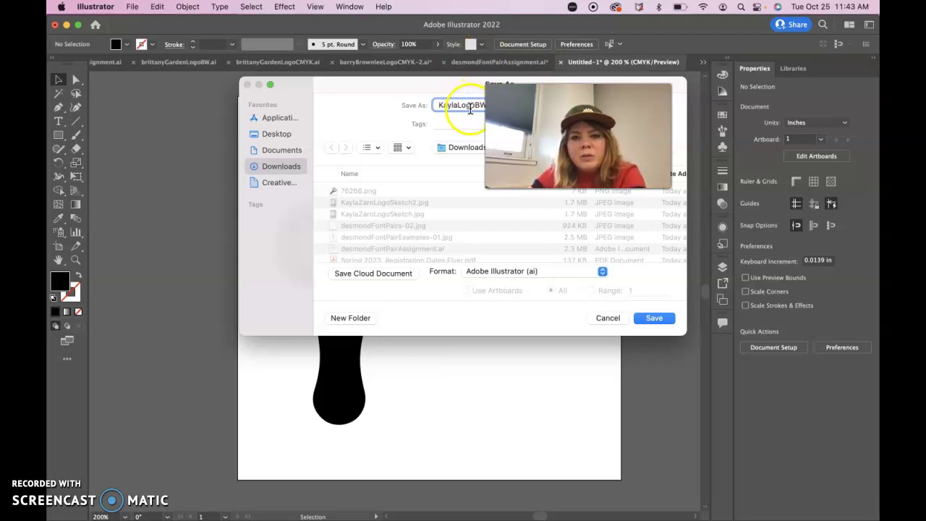
{"action": "left_click", "coordinate": [492, 269]}
{"action": "left_click", "coordinate": [658, 319]}
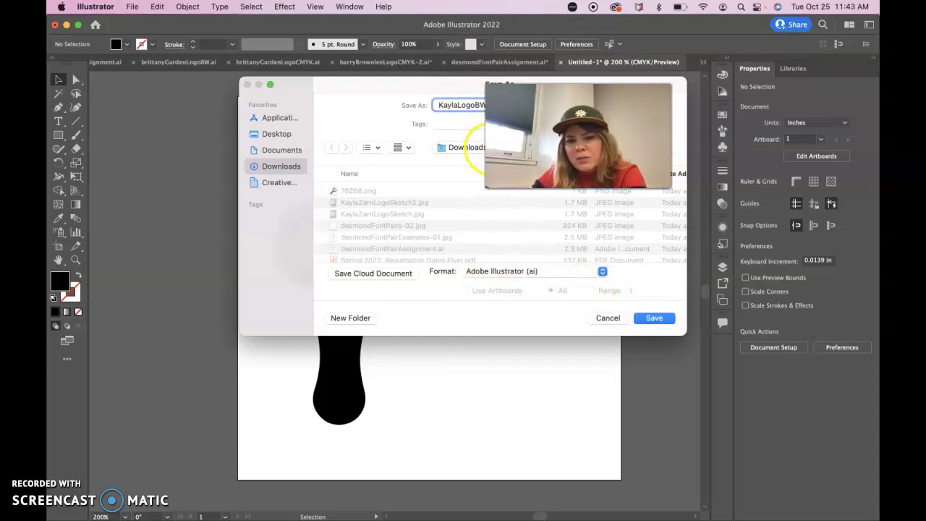
{"action": "left_click", "coordinate": [276, 150]}
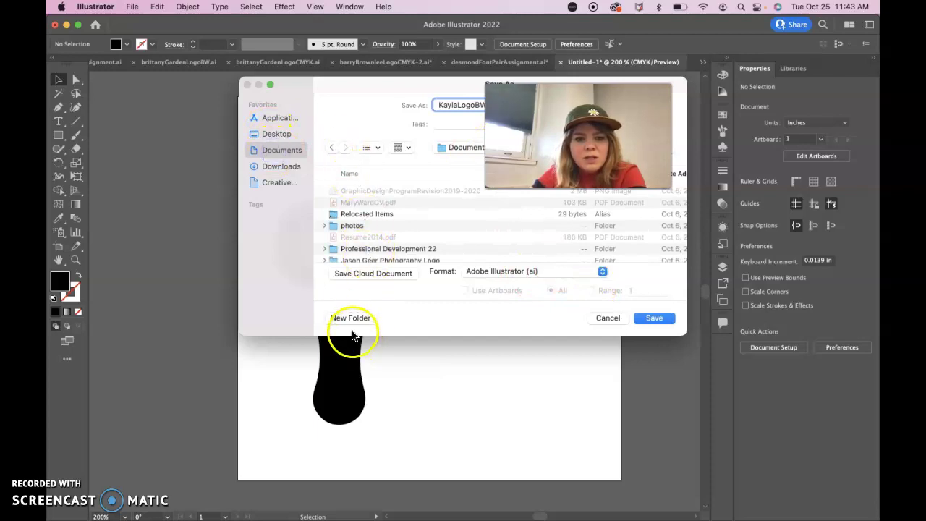
{"action": "scroll", "coordinate": [376, 239], "scroll_direction": "down", "scroll_amount": 10}
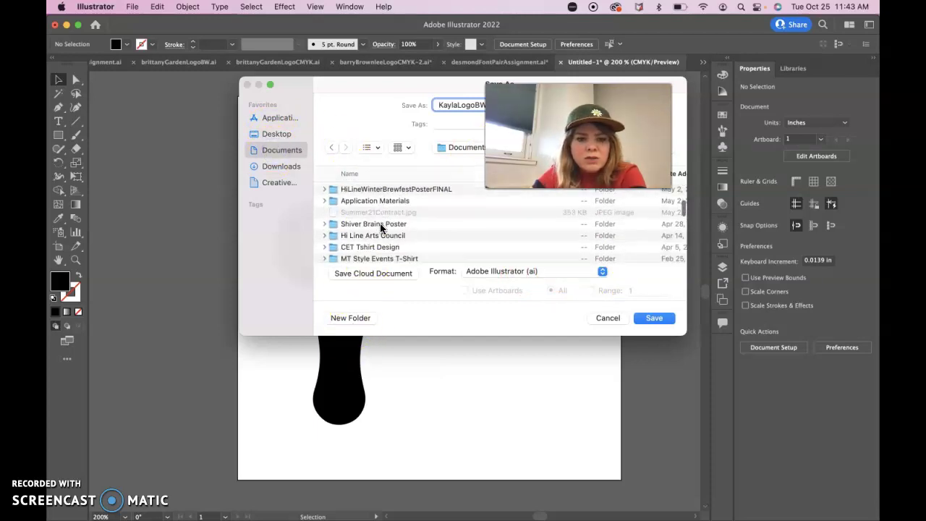
{"action": "scroll", "coordinate": [380, 228], "scroll_direction": "up", "scroll_amount": 10}
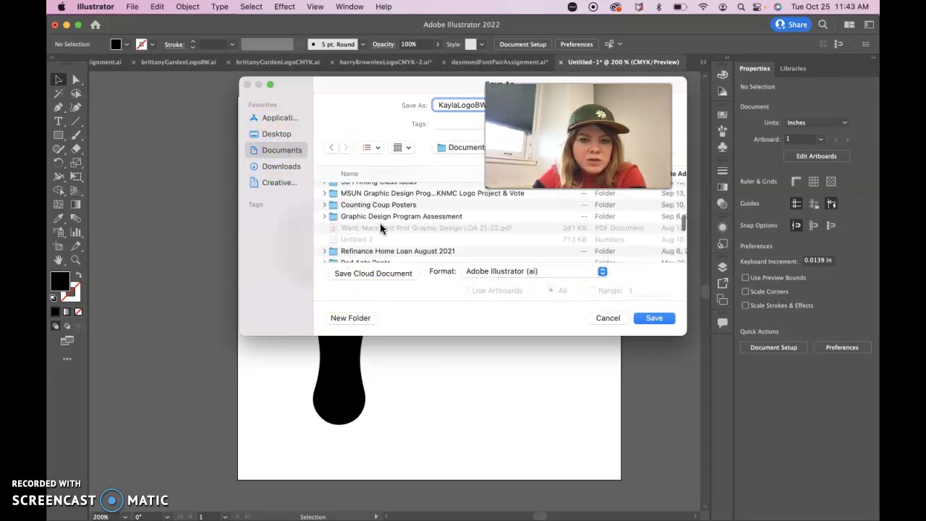
{"action": "scroll", "coordinate": [380, 228], "scroll_direction": "down", "scroll_amount": 8}
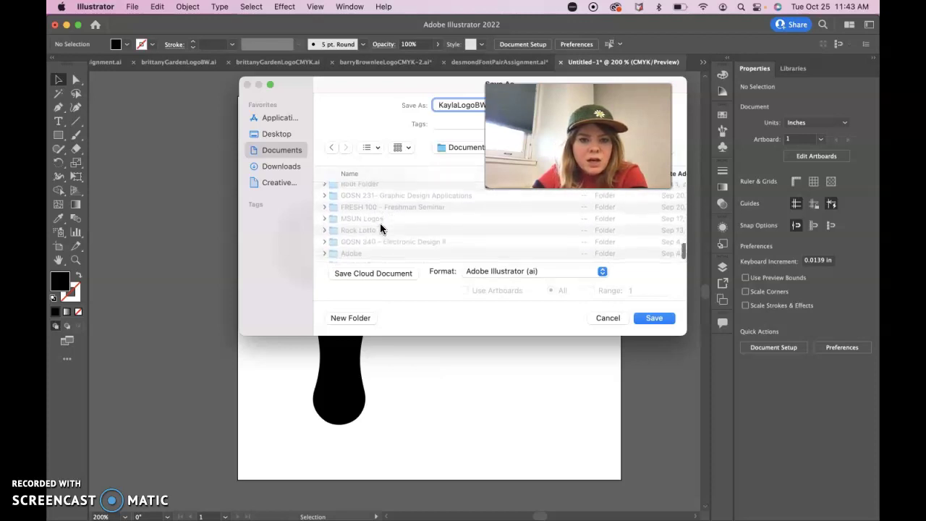
{"action": "scroll", "coordinate": [379, 228], "scroll_direction": "up", "scroll_amount": 5}
{"action": "scroll", "coordinate": [380, 228], "scroll_direction": "down", "scroll_amount": 8}
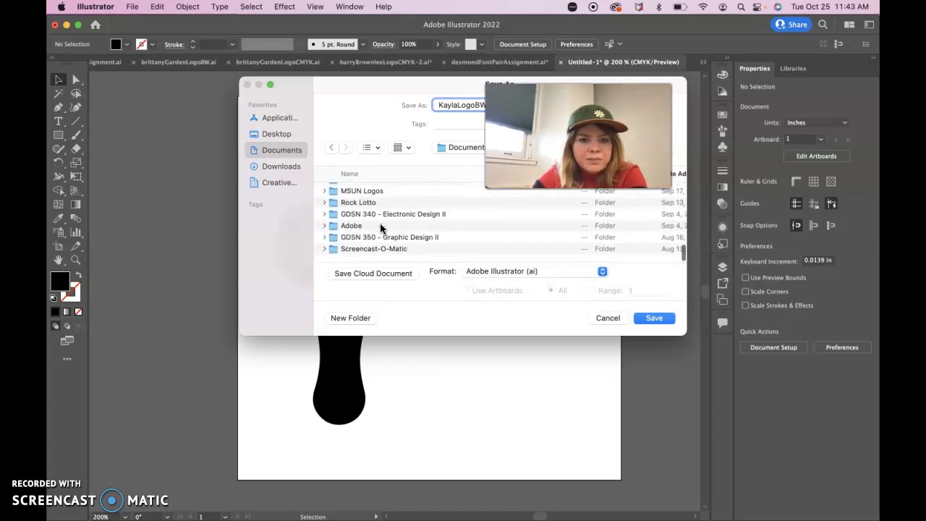
{"action": "scroll", "coordinate": [380, 228], "scroll_direction": "up", "scroll_amount": 3}
{"action": "left_click", "coordinate": [381, 231]}
{"action": "double_click", "coordinate": [381, 231]}
{"action": "scroll", "coordinate": [367, 241], "scroll_direction": "down", "scroll_amount": 4}
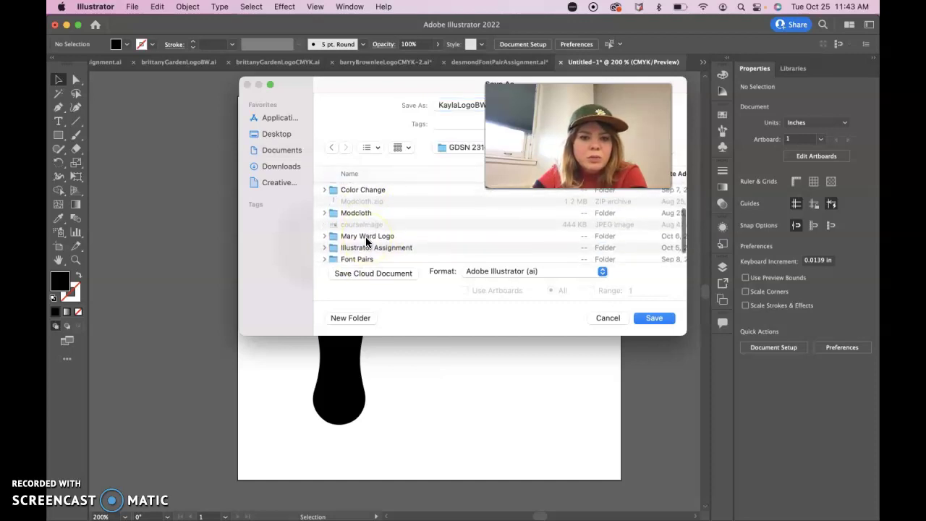
{"action": "scroll", "coordinate": [366, 242], "scroll_direction": "up", "scroll_amount": 3}
{"action": "scroll", "coordinate": [366, 242], "scroll_direction": "down", "scroll_amount": 5}
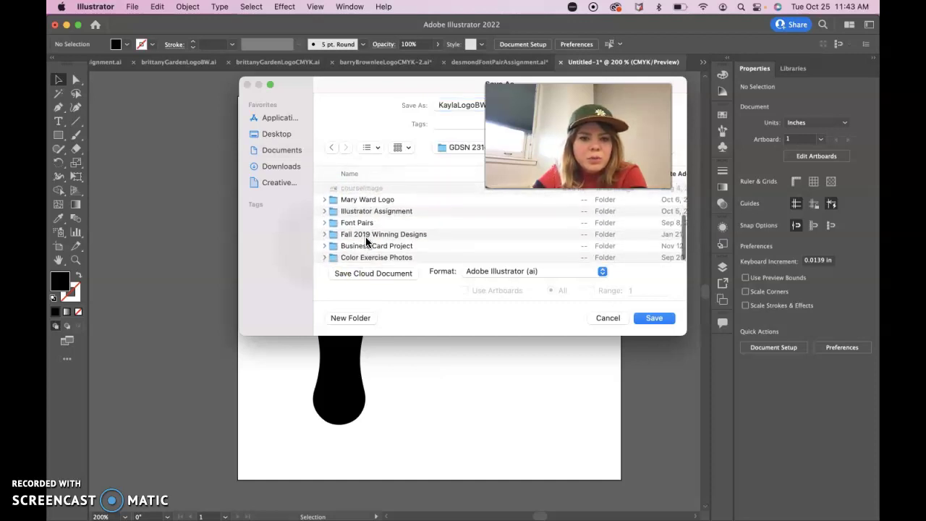
{"action": "left_click", "coordinate": [374, 199]}
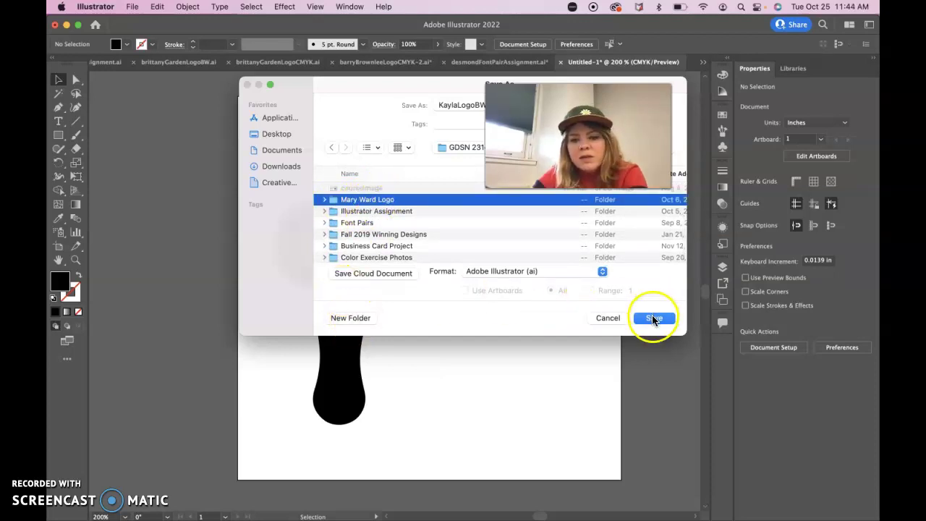
{"action": "left_click", "coordinate": [616, 324]}
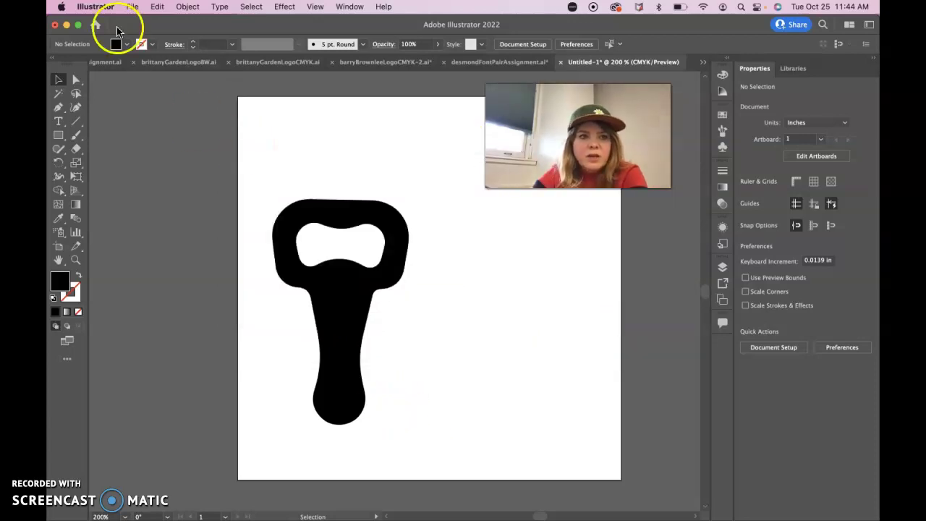
- Type the designer's name in a text box right of the opener and save
{"action": "left_click", "coordinate": [133, 6]}
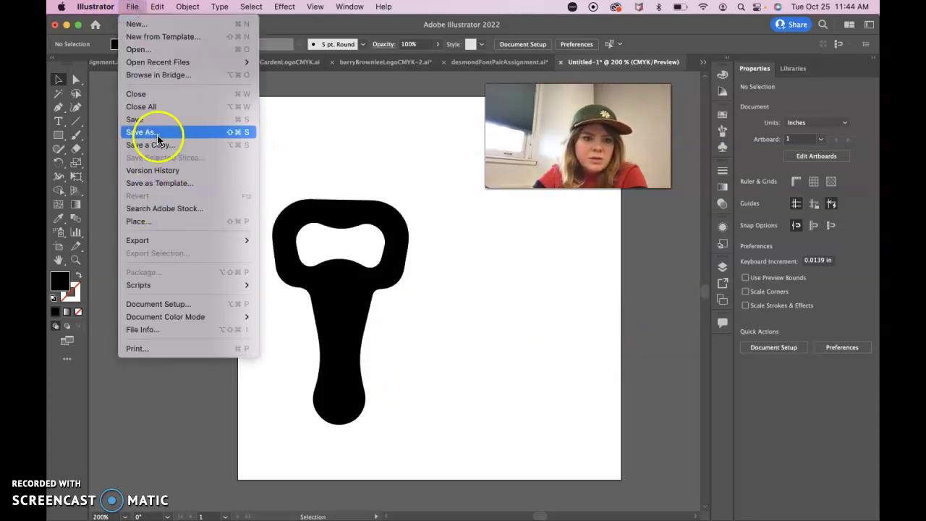
{"action": "left_click", "coordinate": [453, 219]}
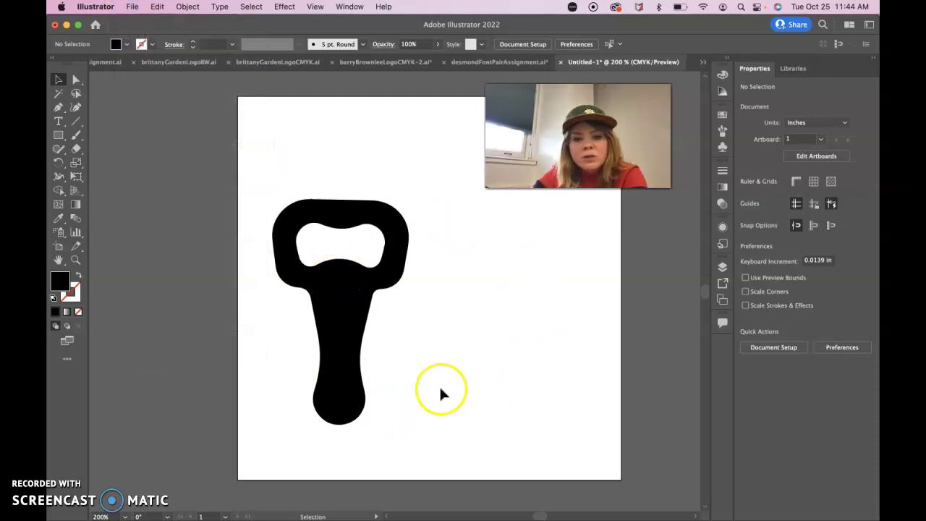
{"action": "left_click", "coordinate": [57, 126]}
{"action": "left_click_drag", "start_coordinate": [420, 267], "coordinate": [629, 452]}
{"action": "type", "text": "Kay"}
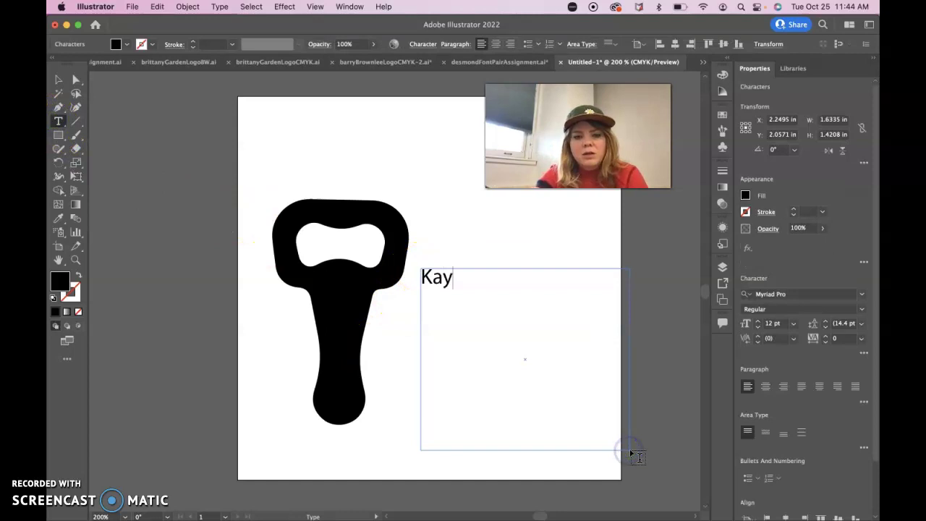
{"action": "type", "text": "la Zarn"}
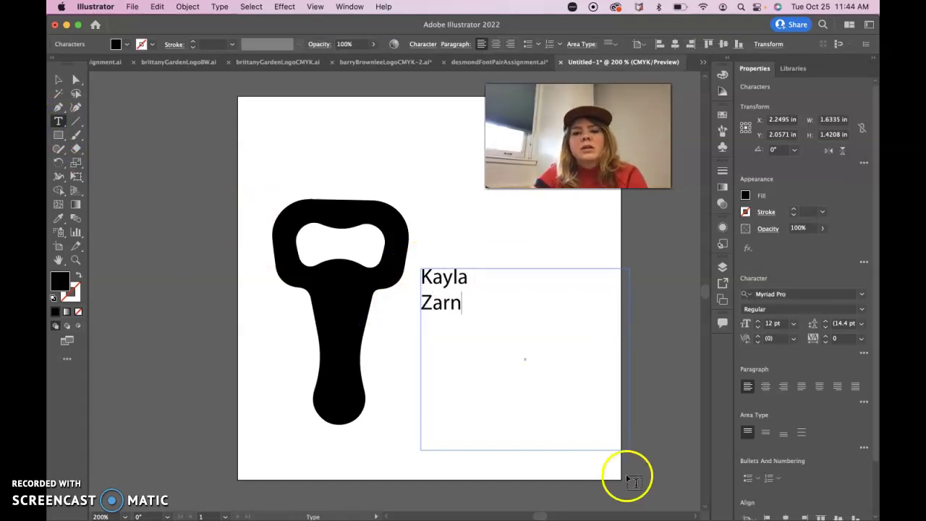
{"action": "left_click", "coordinate": [58, 80]}
{"action": "left_click", "coordinate": [167, 174]}
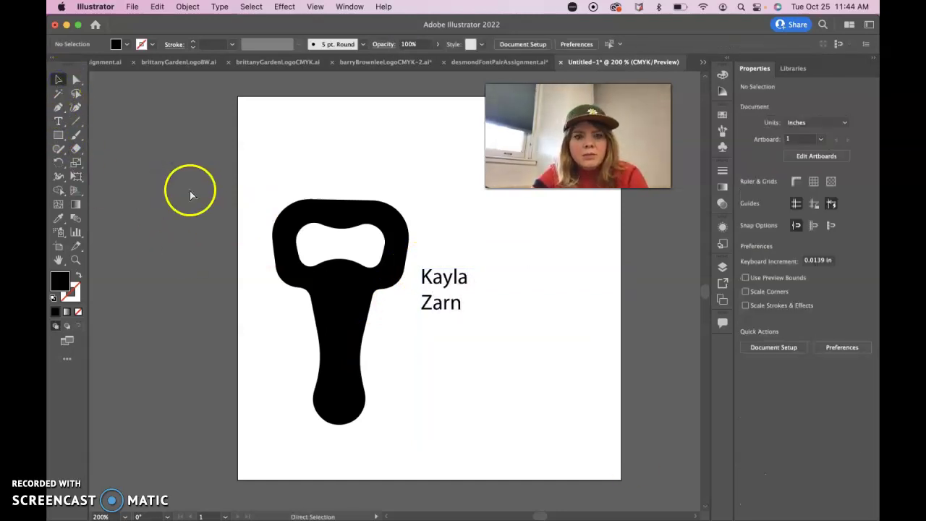
{"action": "key", "text": "super+s"}
{"action": "left_click", "coordinate": [636, 318]}
- Convert the name text to outlines and check it zoomed in
{"action": "left_click", "coordinate": [444, 302]}
{"action": "right_click", "coordinate": [444, 305]}
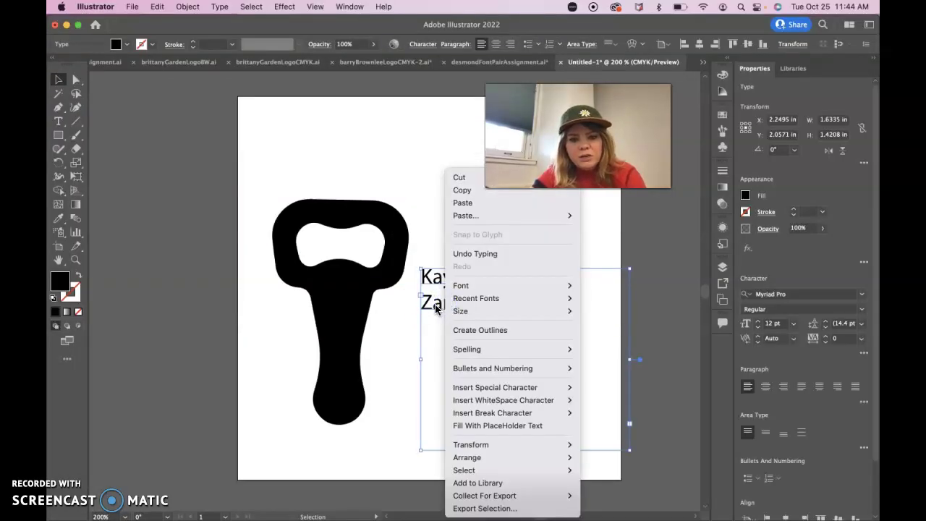
{"action": "left_click", "coordinate": [471, 329]}
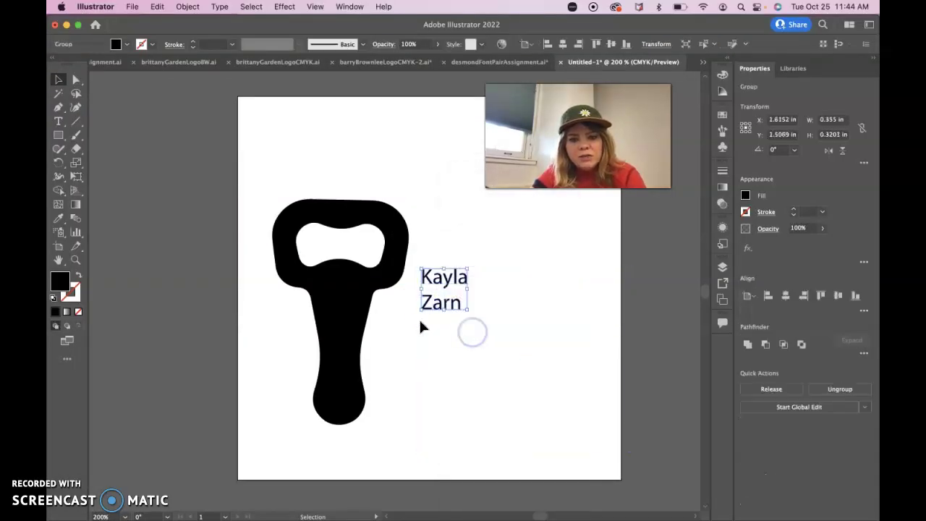
{"action": "key", "text": "super+equal"}
{"action": "key", "text": "super+equal"}
{"action": "key", "text": "super+equal"}
{"action": "key", "text": "super+equal"}
{"action": "left_click", "coordinate": [266, 260]}
{"action": "key", "text": "super+minus"}
{"action": "key", "text": "super+minus"}
{"action": "key", "text": "super+minus"}
{"action": "key", "text": "super+minus"}
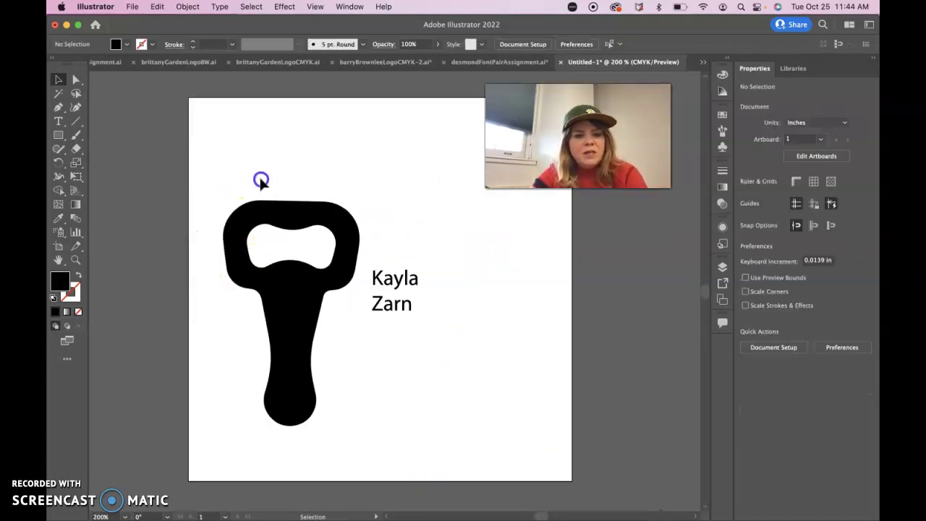
- Enter a CMYK logo file name in Save As and browse the folders, then cancel without saving
{"action": "left_click", "coordinate": [132, 6]}
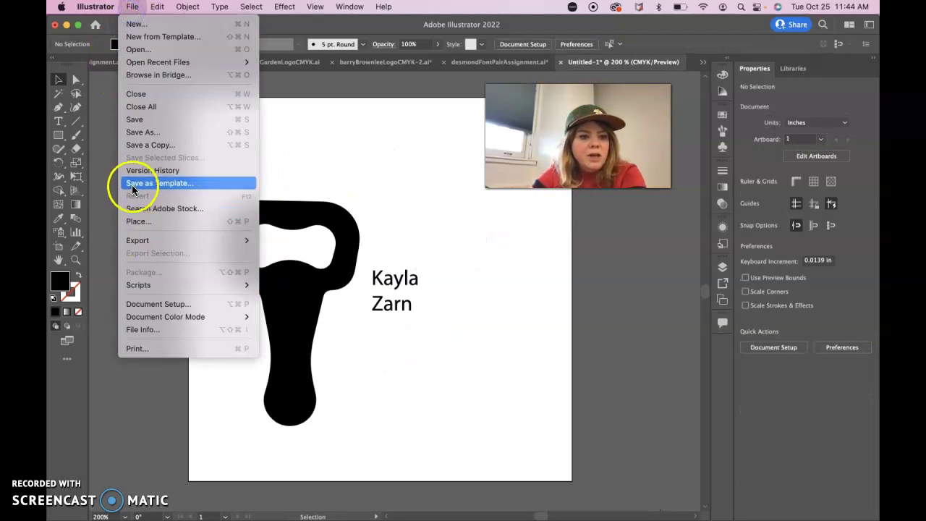
{"action": "left_click", "coordinate": [144, 132]}
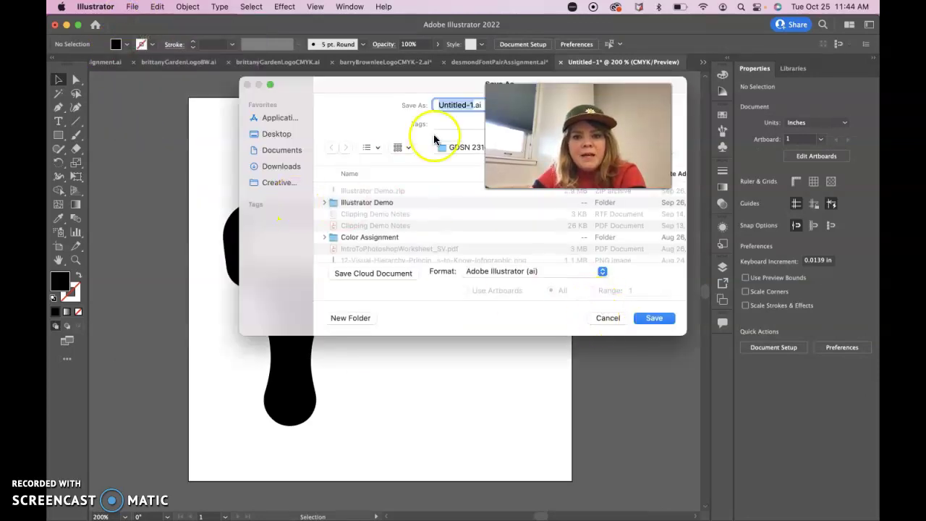
{"action": "type", "text": "KaylaLogo"}
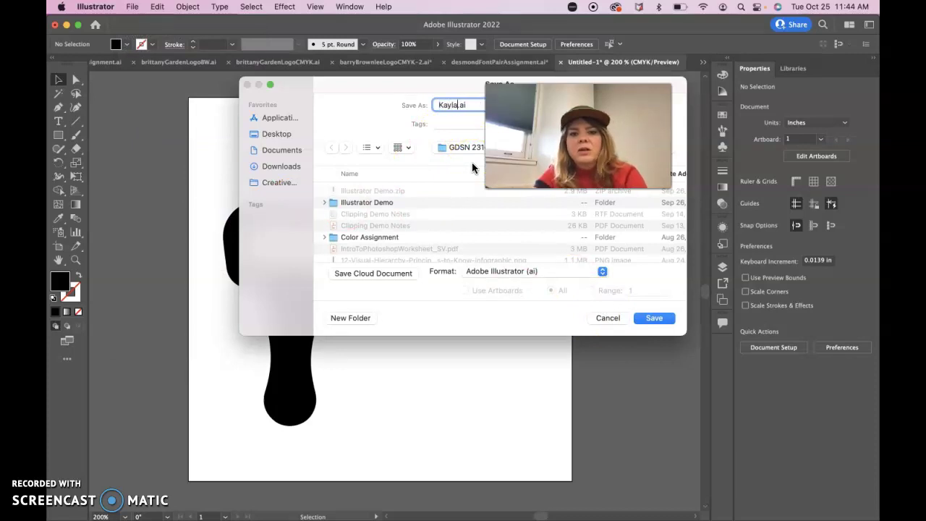
{"action": "type", "text": "CM"}
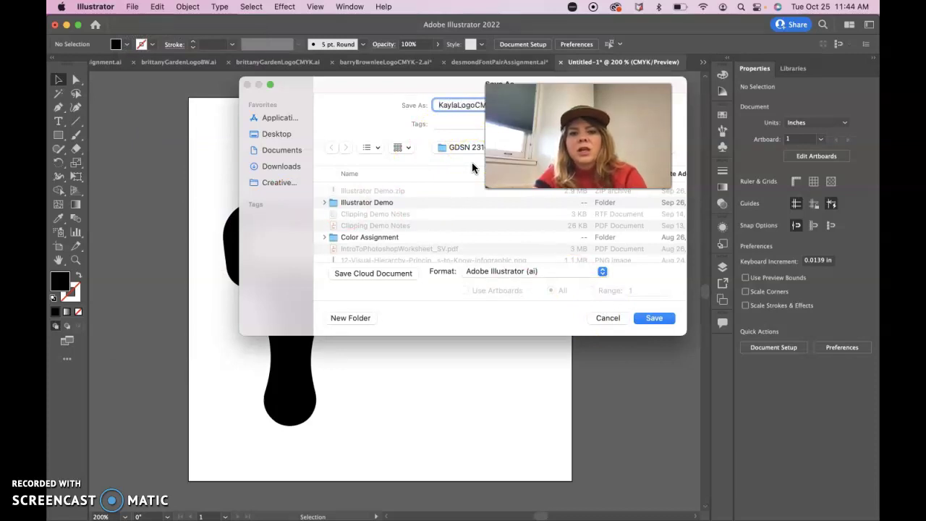
{"action": "scroll", "coordinate": [359, 238], "scroll_direction": "down", "scroll_amount": 5}
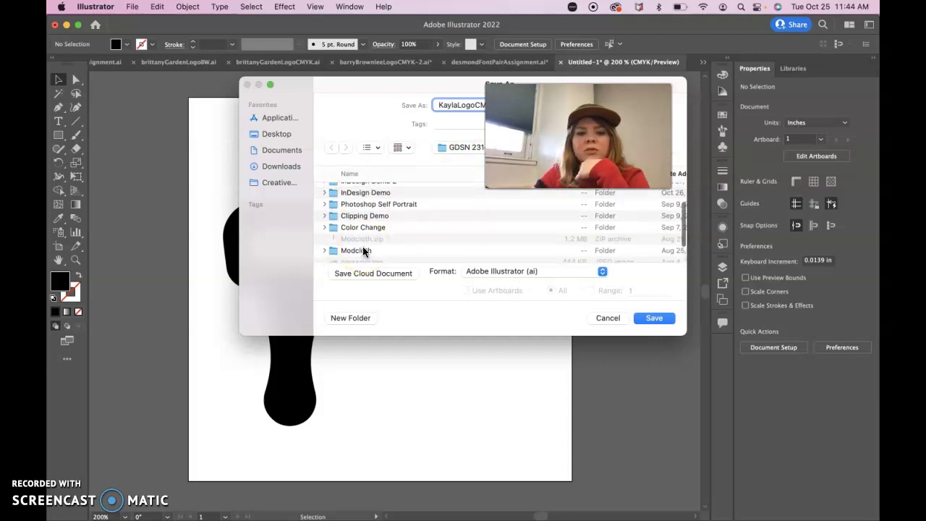
{"action": "scroll", "coordinate": [365, 245], "scroll_direction": "down", "scroll_amount": 5}
{"action": "left_click_drag", "start_coordinate": [371, 234], "coordinate": [379, 207]}
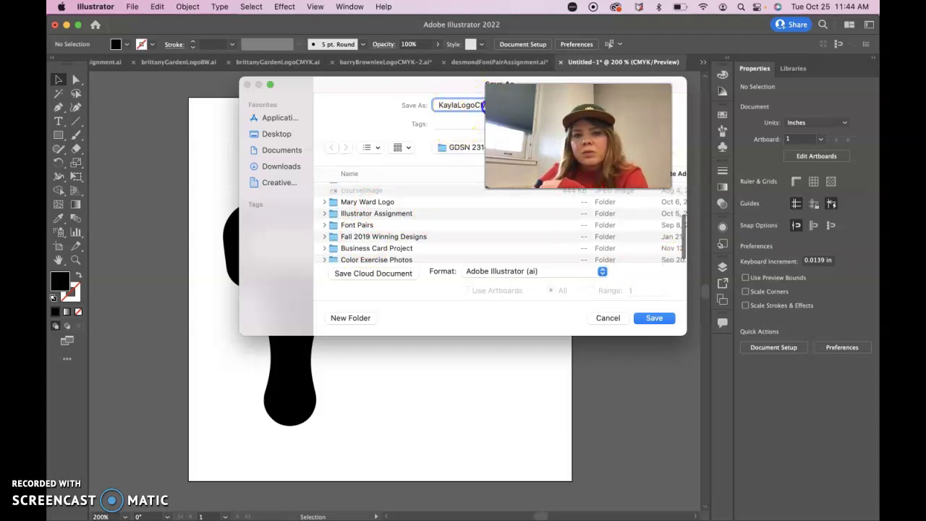
{"action": "left_click", "coordinate": [606, 318]}
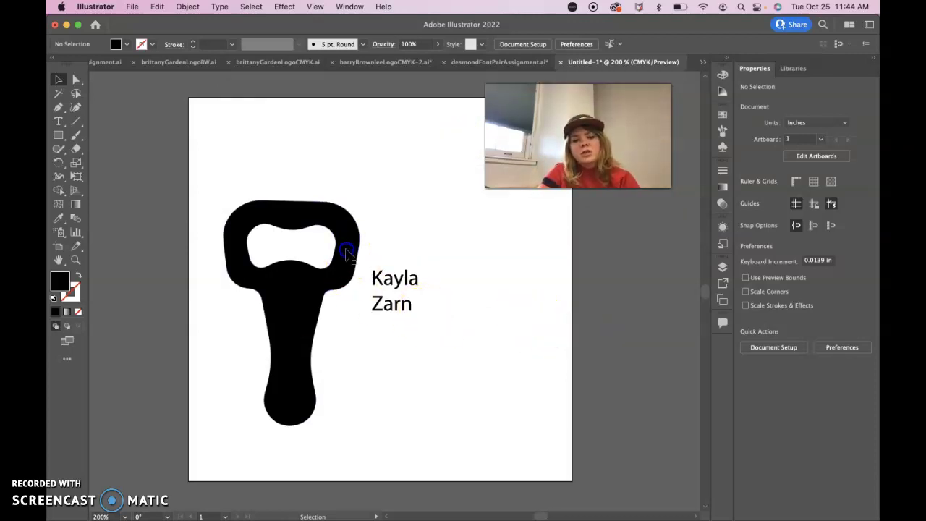
- Select the bottle opener and choose a bright green fill in the Color Picker
{"action": "left_click", "coordinate": [344, 284]}
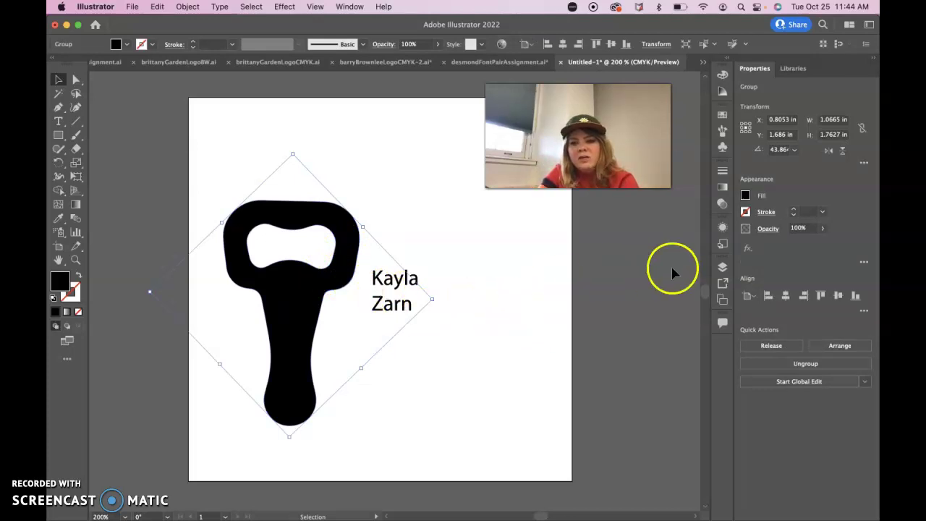
{"action": "left_click", "coordinate": [745, 196]}
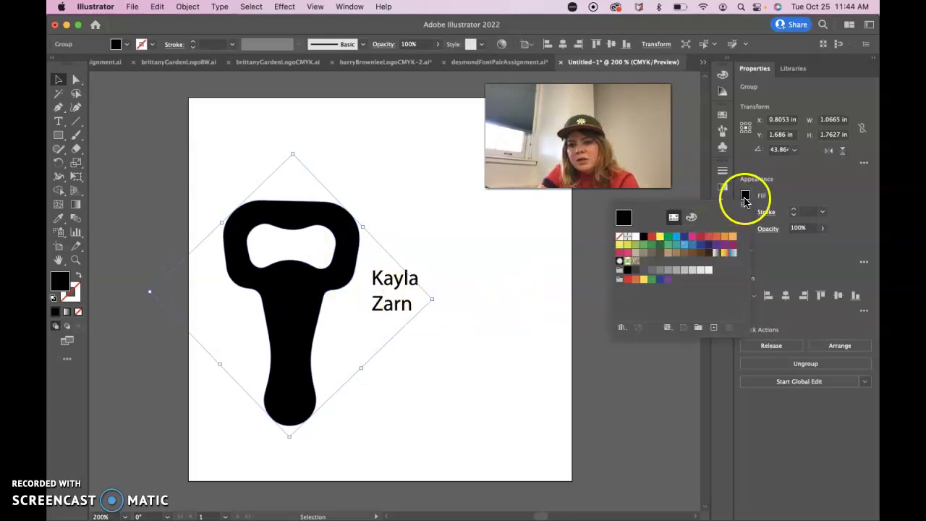
{"action": "left_click", "coordinate": [745, 196]}
{"action": "double_click", "coordinate": [60, 278]}
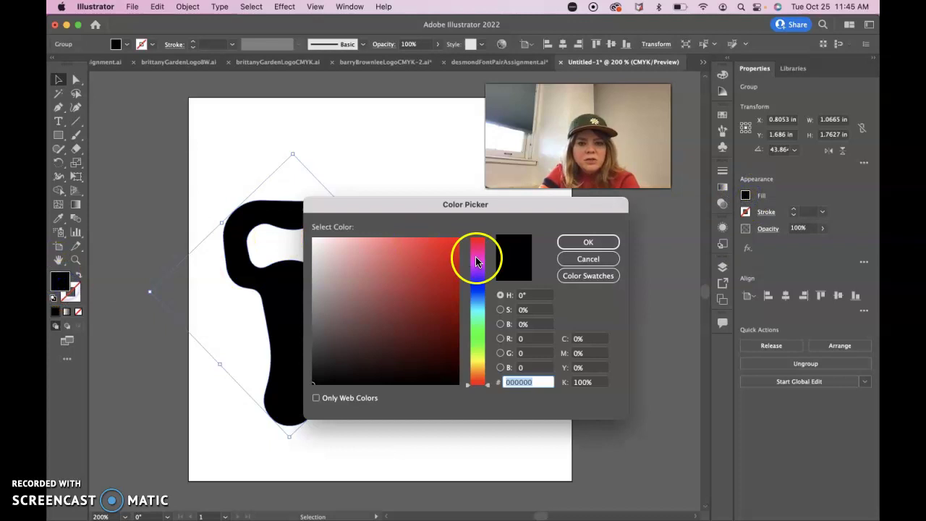
{"action": "left_click_drag", "start_coordinate": [485, 388], "coordinate": [487, 293]}
{"action": "left_click_drag", "start_coordinate": [446, 249], "coordinate": [380, 264]}
{"action": "left_click_drag", "start_coordinate": [483, 293], "coordinate": [487, 324]}
{"action": "left_click_drag", "start_coordinate": [450, 244], "coordinate": [434, 243]}
{"action": "left_click", "coordinate": [573, 247]}
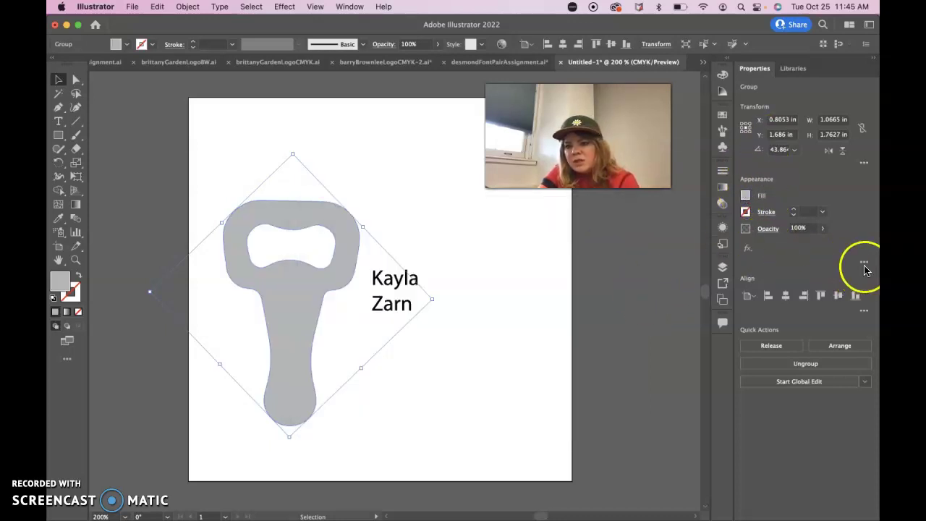
- Switch the Color panel's colour model to CMYK and deselect the green opener
{"action": "left_click", "coordinate": [721, 83]}
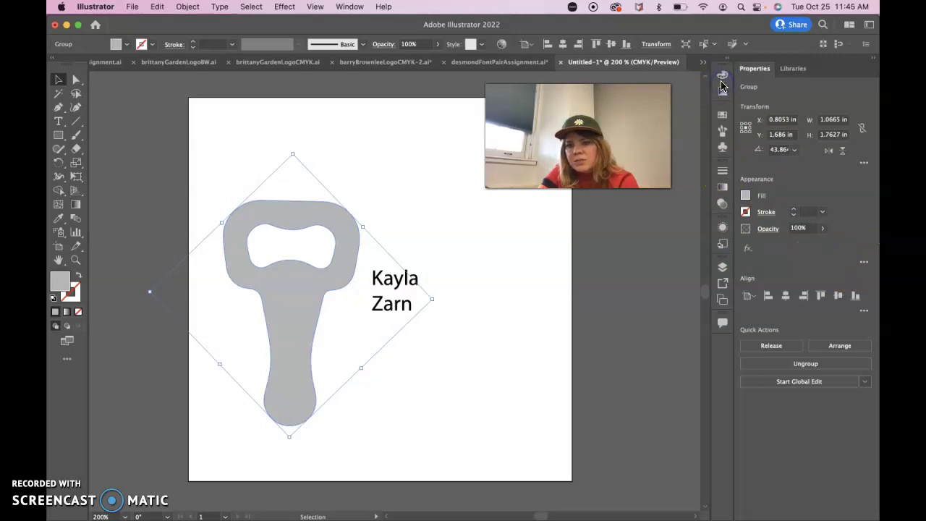
{"action": "left_click", "coordinate": [721, 92]}
{"action": "left_click", "coordinate": [721, 92]}
{"action": "left_click", "coordinate": [721, 94]}
{"action": "left_click", "coordinate": [725, 74]}
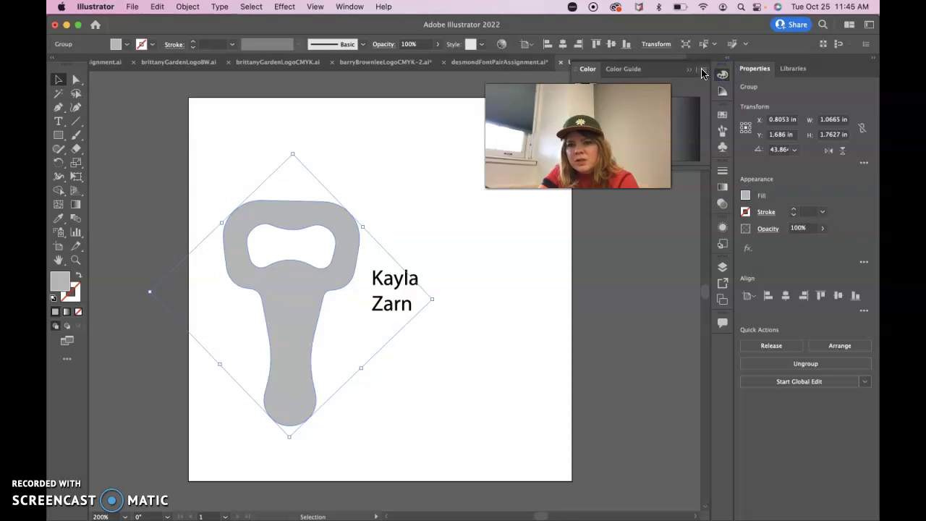
{"action": "left_click", "coordinate": [702, 71]}
{"action": "left_click_drag", "start_coordinate": [725, 85], "coordinate": [730, 132]}
{"action": "left_click", "coordinate": [383, 377]}
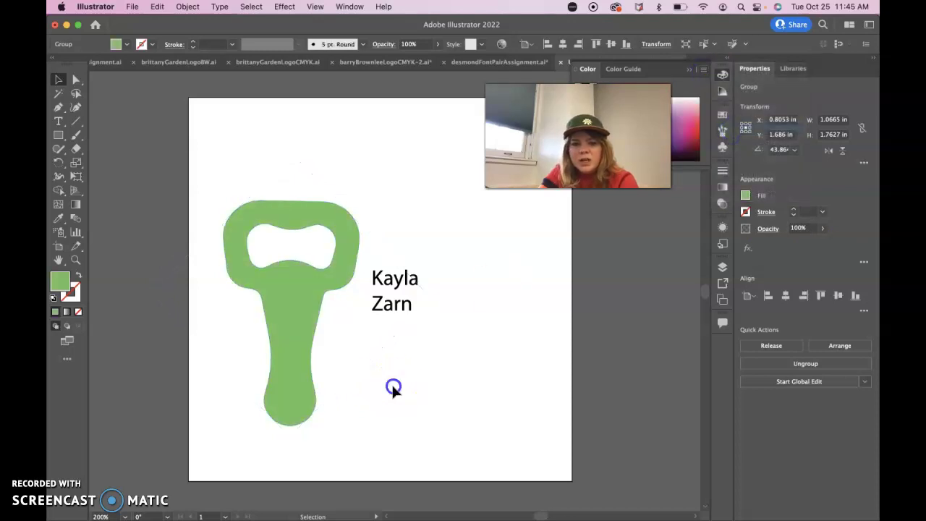
{"action": "left_click", "coordinate": [399, 308]}
{"action": "left_click", "coordinate": [730, 81]}
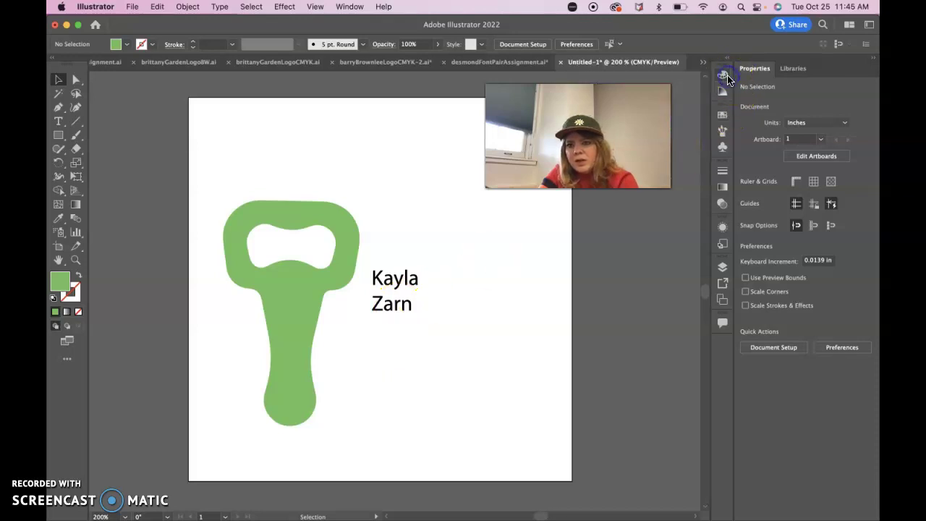
{"action": "left_click", "coordinate": [723, 75]}
{"action": "left_click", "coordinate": [703, 70]}
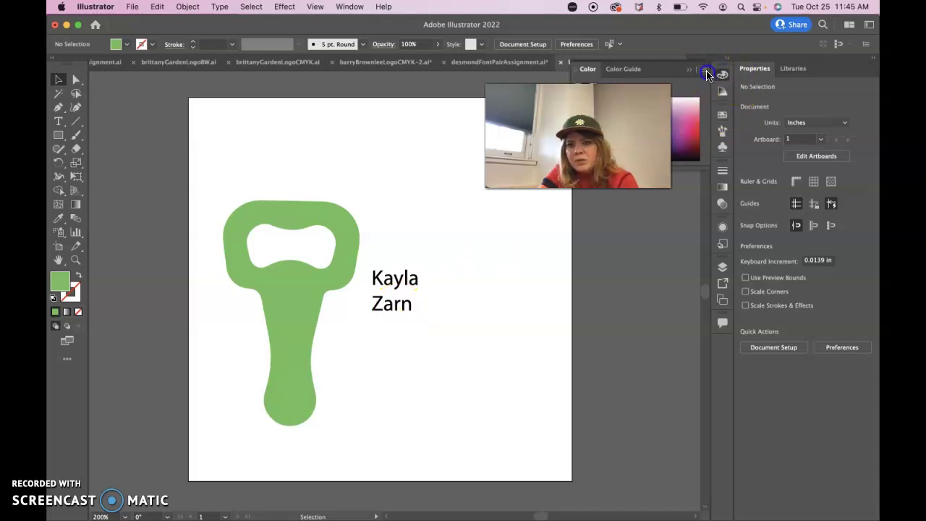
- Finish setting the Color panel to CMYK and clear the selection with the Selection tool
{"action": "left_click", "coordinate": [726, 134]}
{"action": "left_click", "coordinate": [535, 316]}
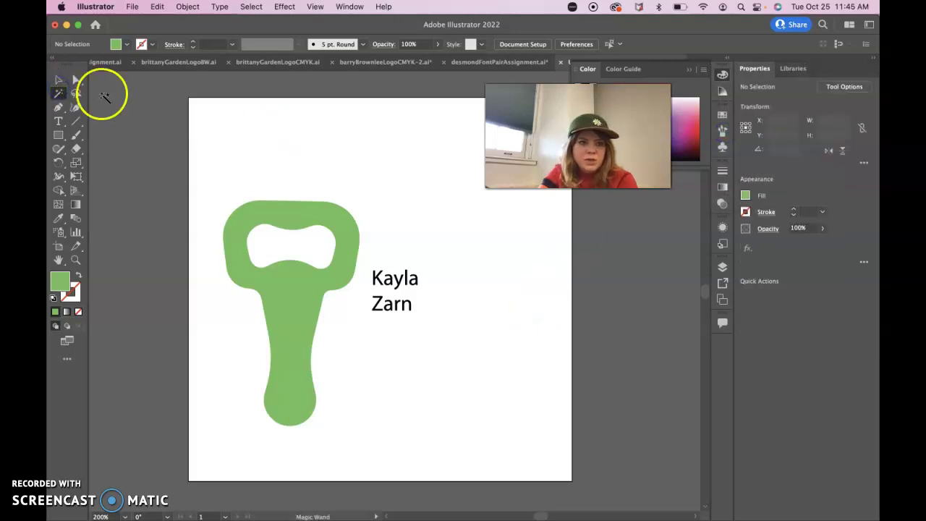
{"action": "left_click", "coordinate": [57, 79]}
{"action": "left_click", "coordinate": [291, 150]}
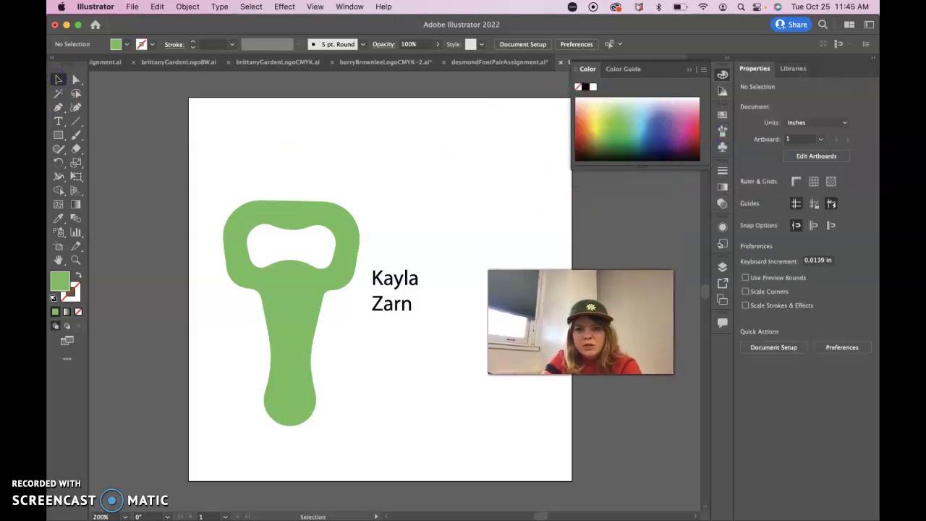
{"action": "left_click", "coordinate": [473, 225]}
- Fill the two-line name text with a red swatch, then deselect it
{"action": "left_click", "coordinate": [403, 287]}
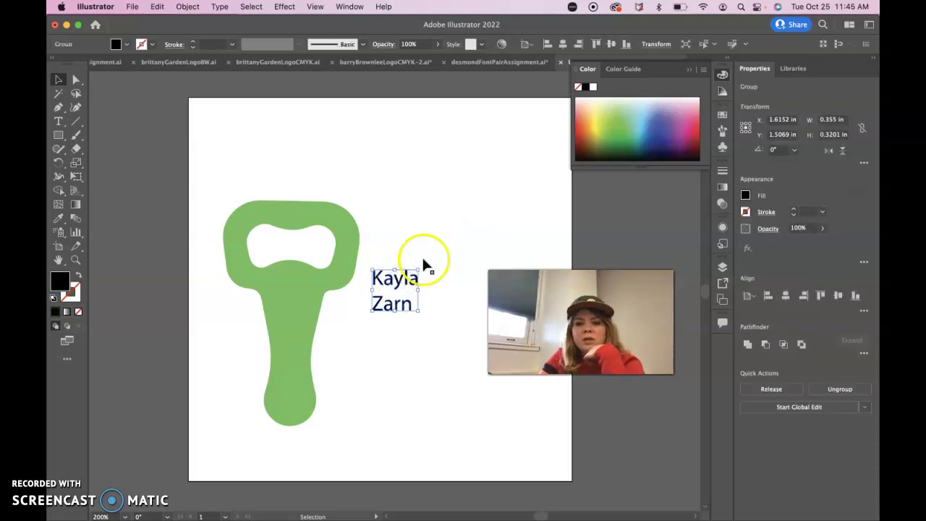
{"action": "left_click", "coordinate": [747, 197]}
{"action": "left_click", "coordinate": [666, 238]}
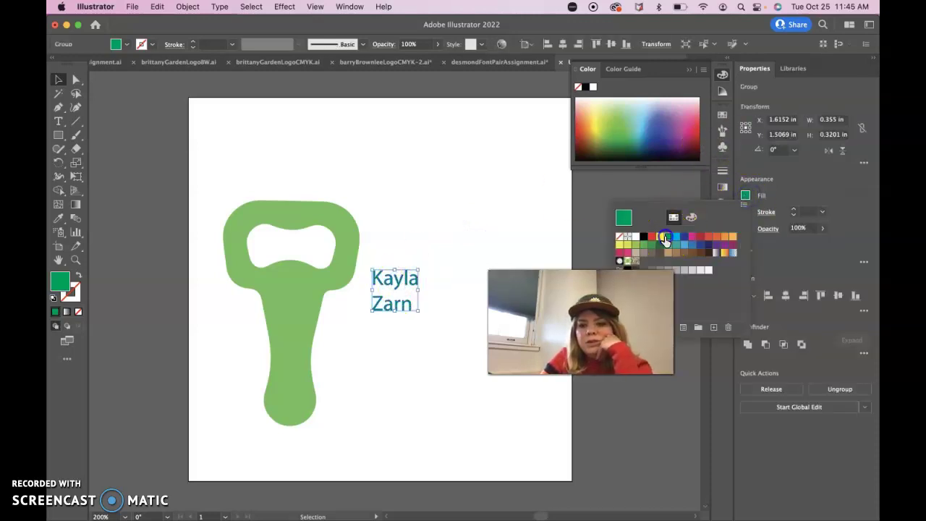
{"action": "left_click", "coordinate": [652, 236]}
{"action": "left_click", "coordinate": [541, 226]}
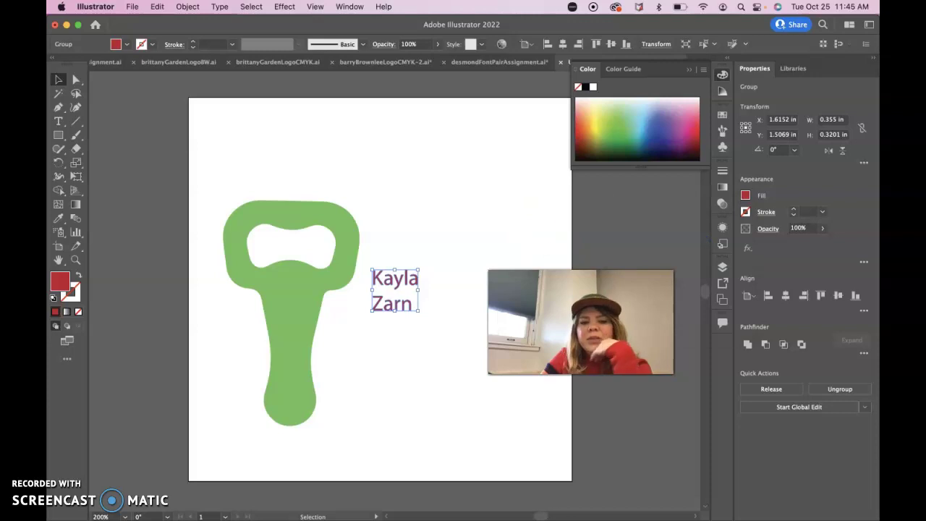
{"action": "left_click", "coordinate": [433, 389]}
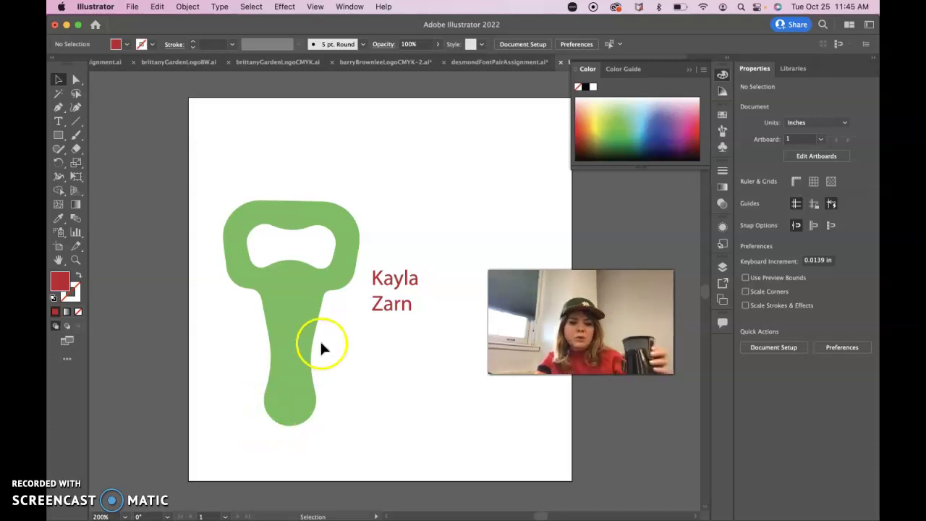
{"action": "left_click", "coordinate": [132, 7]}
{"action": "mouse_move", "coordinate": [238, 246]}
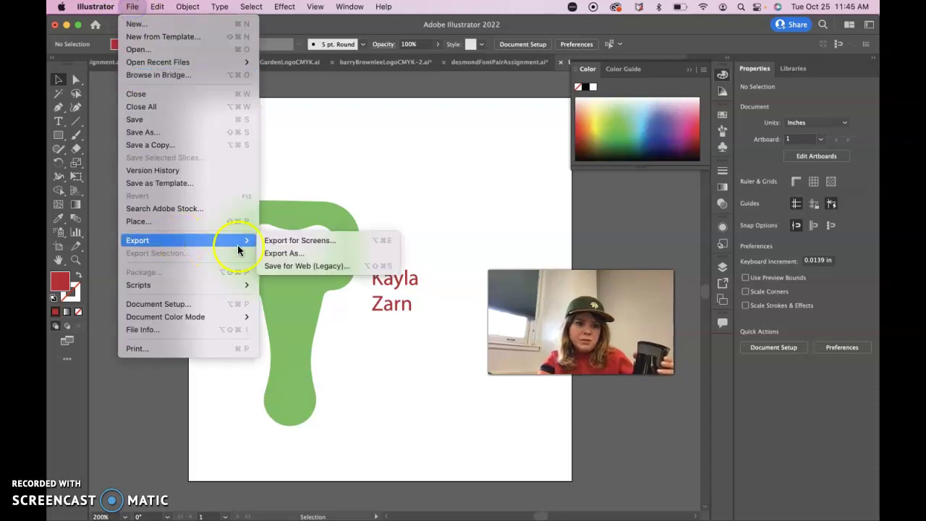
{"action": "left_click", "coordinate": [283, 253]}
{"action": "left_click", "coordinate": [458, 272]}
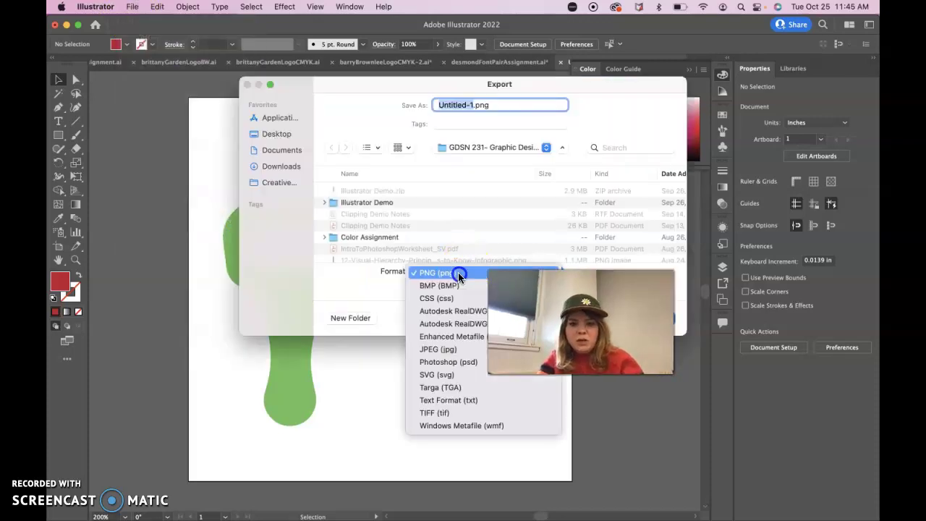
{"action": "left_click", "coordinate": [449, 349]}
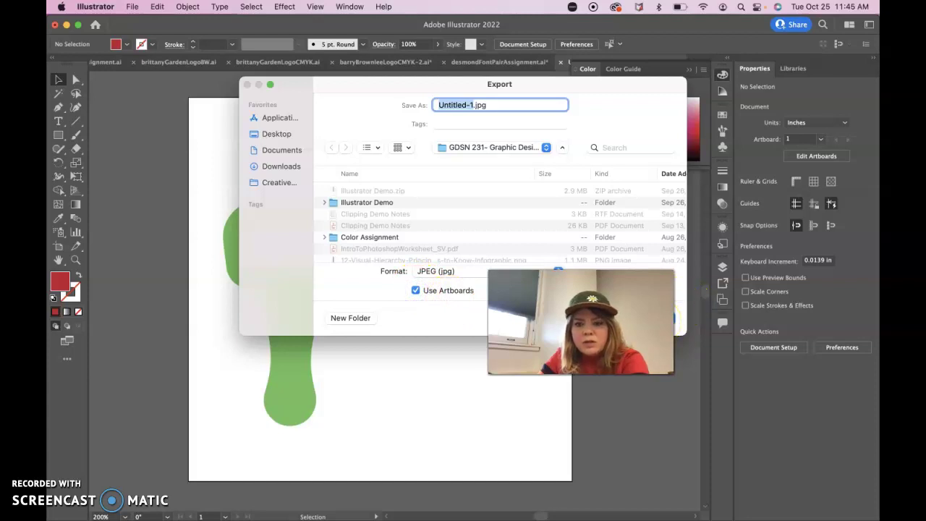
{"action": "left_click", "coordinate": [649, 318]}
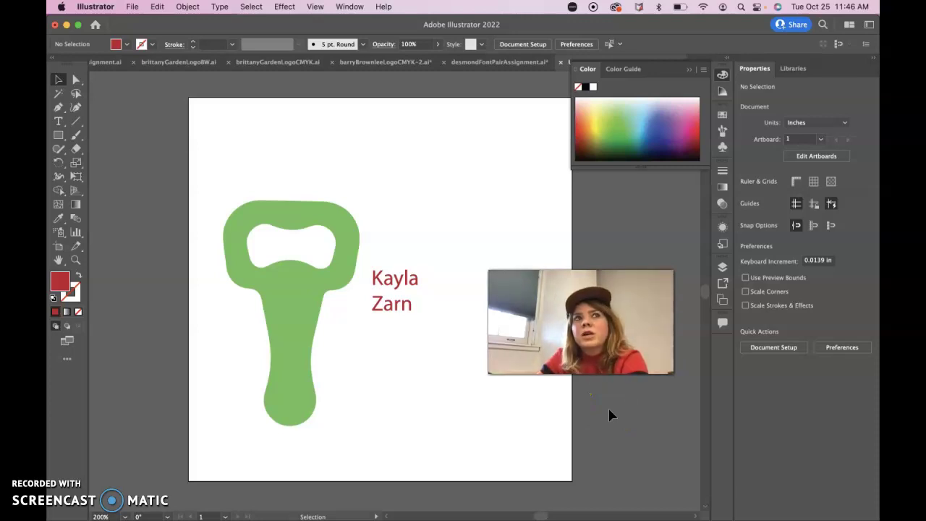
{"action": "left_click", "coordinate": [583, 434]}
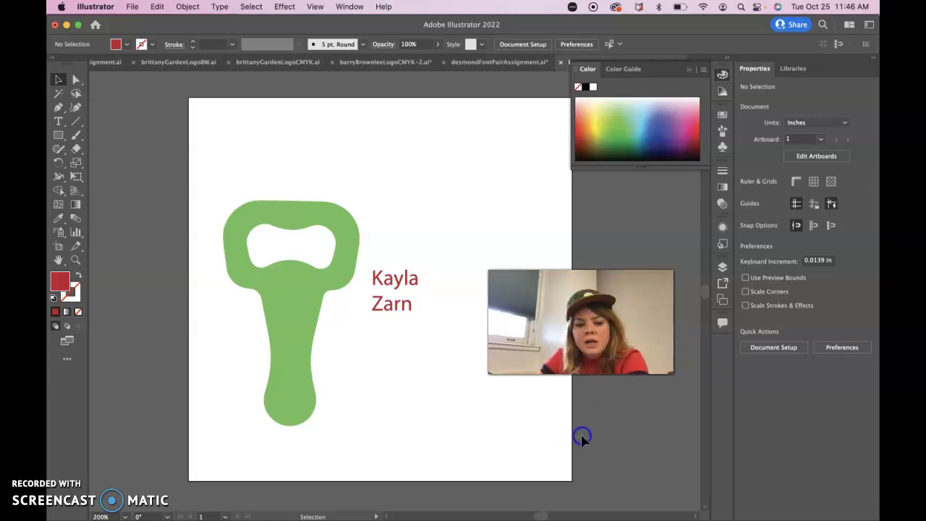
{"action": "left_click", "coordinate": [288, 280]}
{"action": "left_click", "coordinate": [448, 393]}
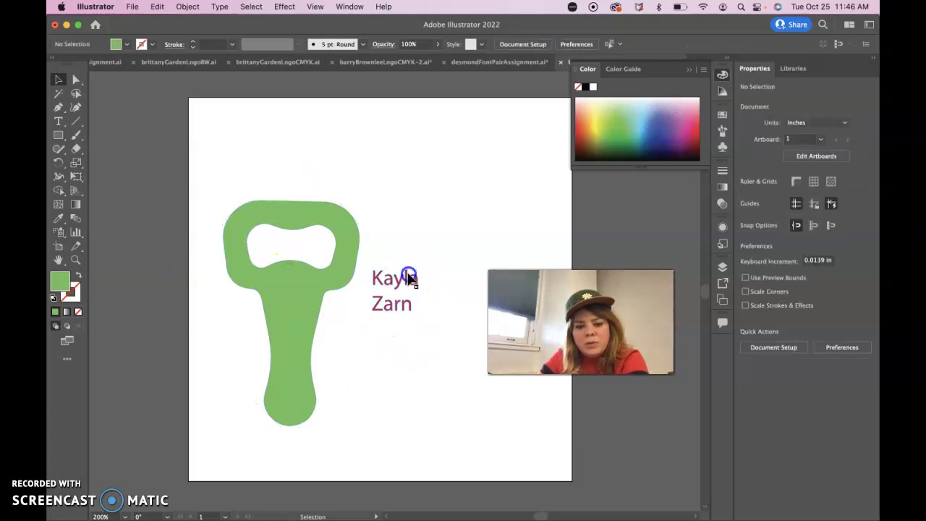
{"action": "left_click", "coordinate": [409, 278]}
{"action": "left_click", "coordinate": [387, 337]}
{"action": "left_click", "coordinate": [395, 306]}
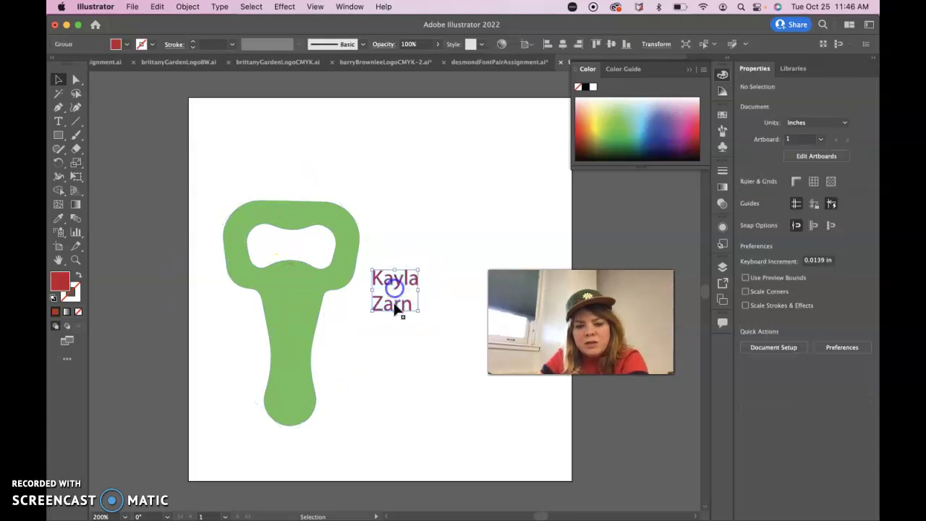
{"action": "left_click", "coordinate": [401, 372]}
{"action": "left_click", "coordinate": [285, 306]}
{"action": "left_click", "coordinate": [355, 384]}
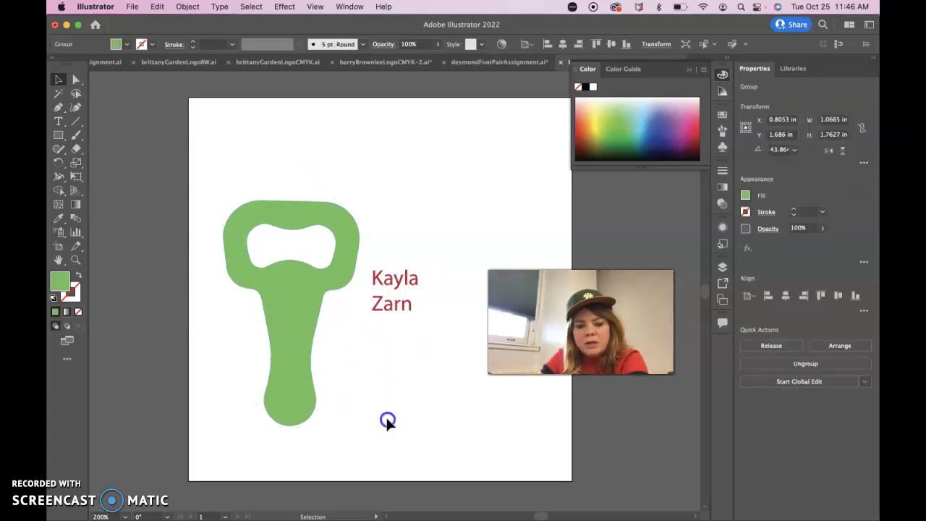
{"action": "left_click", "coordinate": [258, 229]}
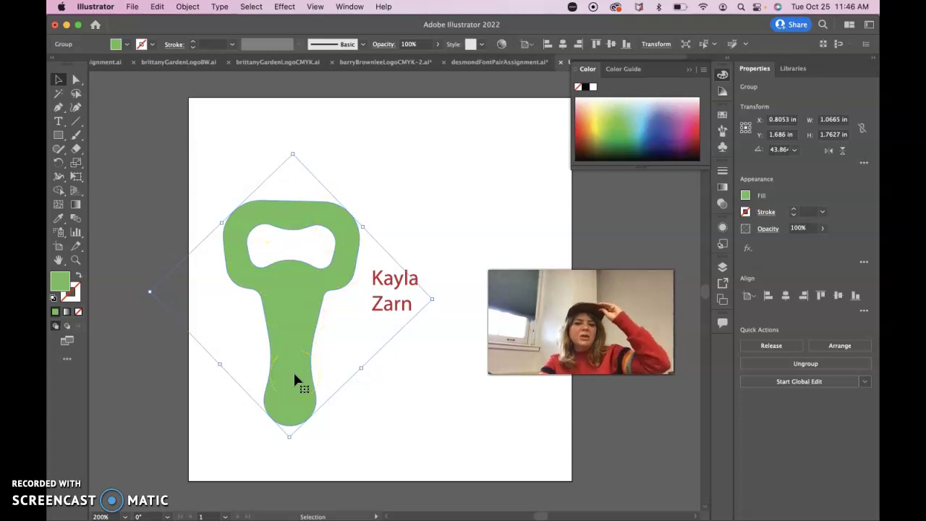
{"action": "left_click", "coordinate": [307, 330]}
{"action": "left_click", "coordinate": [290, 240]}
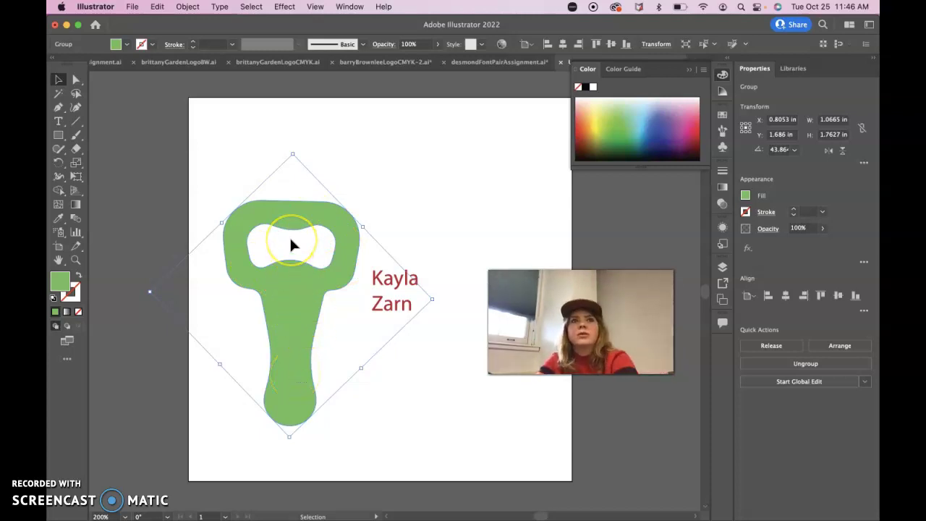
{"action": "left_click", "coordinate": [279, 324]}
{"action": "left_click", "coordinate": [275, 376]}
{"action": "left_click", "coordinate": [320, 314]}
{"action": "left_click", "coordinate": [305, 279]}
{"action": "left_click", "coordinate": [251, 254]}
{"action": "left_click", "coordinate": [288, 392]}
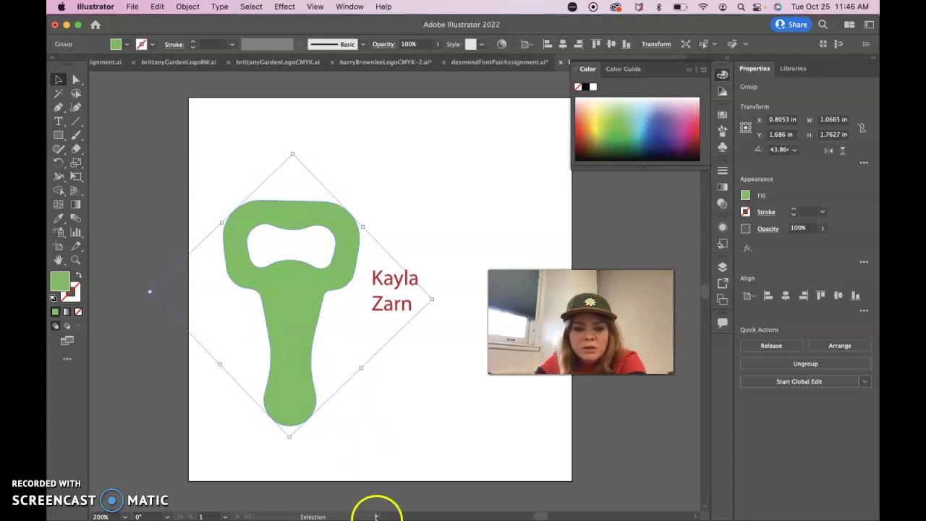
- Return to Safari's 'bottle opener icon' image results, preview an image, and scroll further down
{"action": "mouse_move", "coordinate": [372, 506]}
{"action": "left_click", "coordinate": [430, 507]}
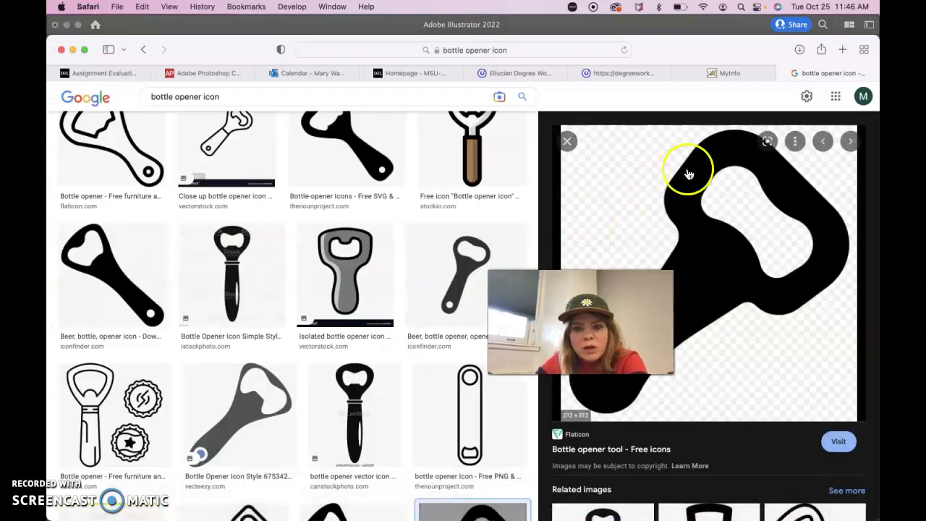
{"action": "key", "text": "Down"}
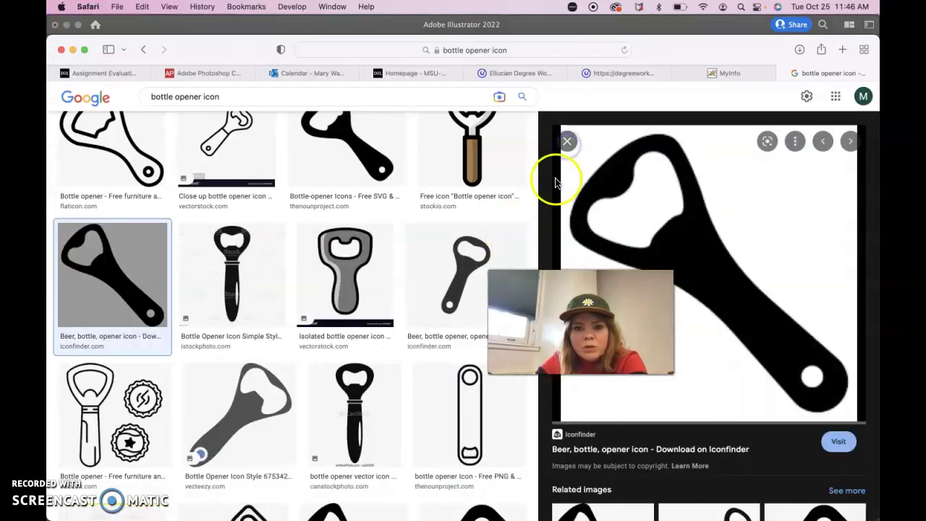
{"action": "left_click", "coordinate": [566, 141]}
{"action": "scroll", "coordinate": [465, 475], "scroll_direction": "down", "scroll_amount": 2}
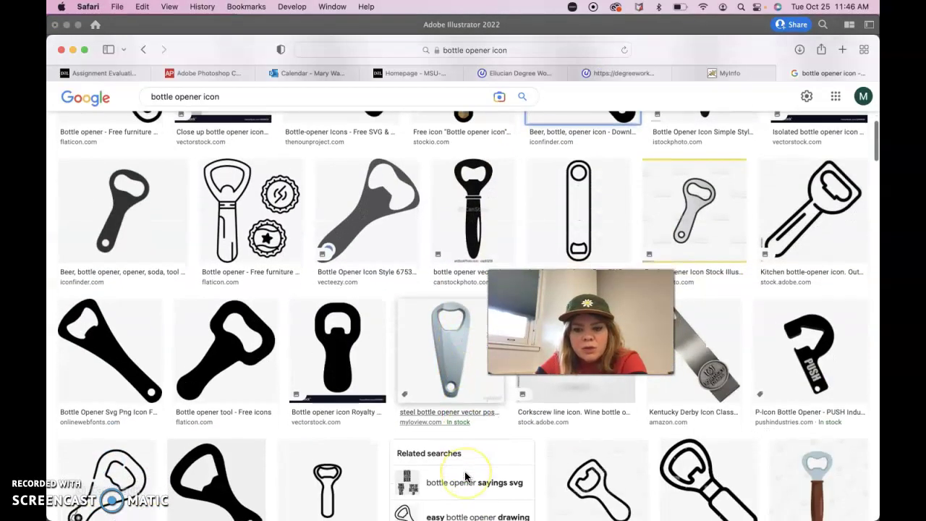
{"action": "scroll", "coordinate": [465, 475], "scroll_direction": "down", "scroll_amount": 5}
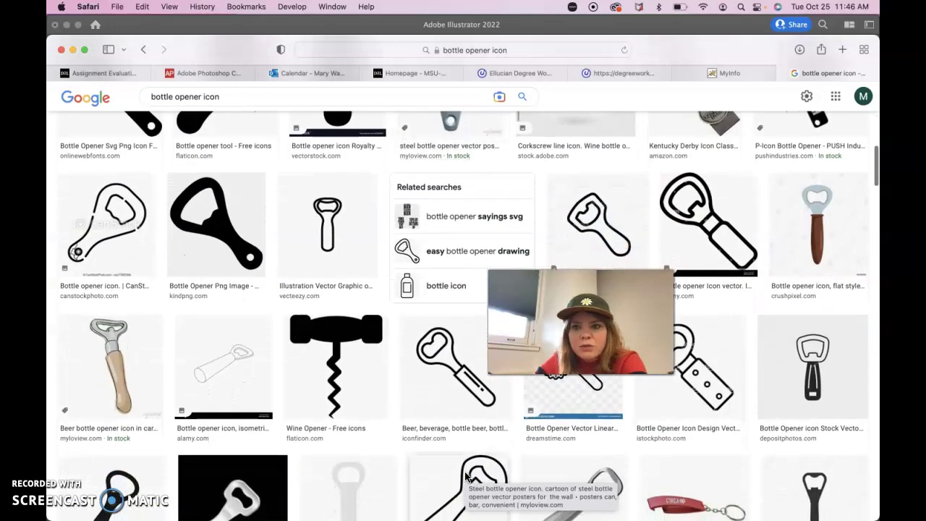
- Draw a green rectangle bar above the bottle opener with the Rectangle tool
{"action": "mouse_move", "coordinate": [506, 512]}
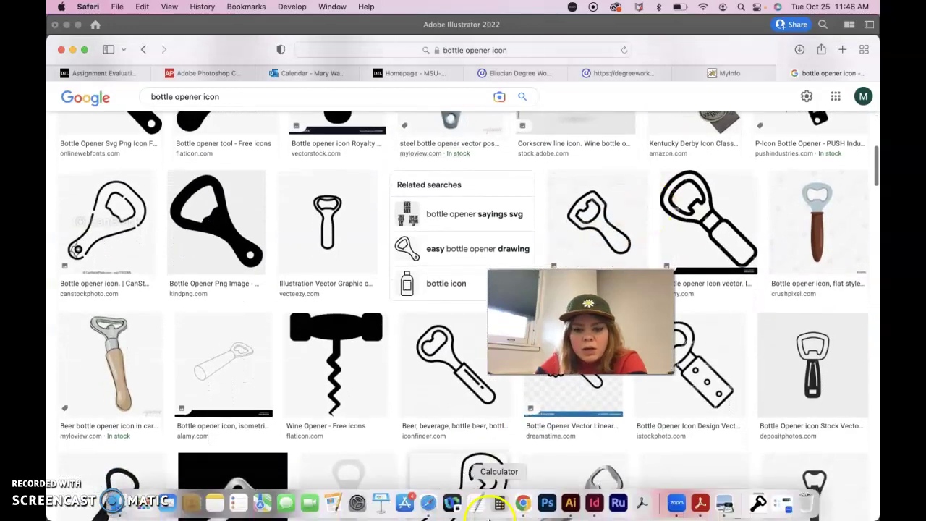
{"action": "left_click", "coordinate": [570, 504]}
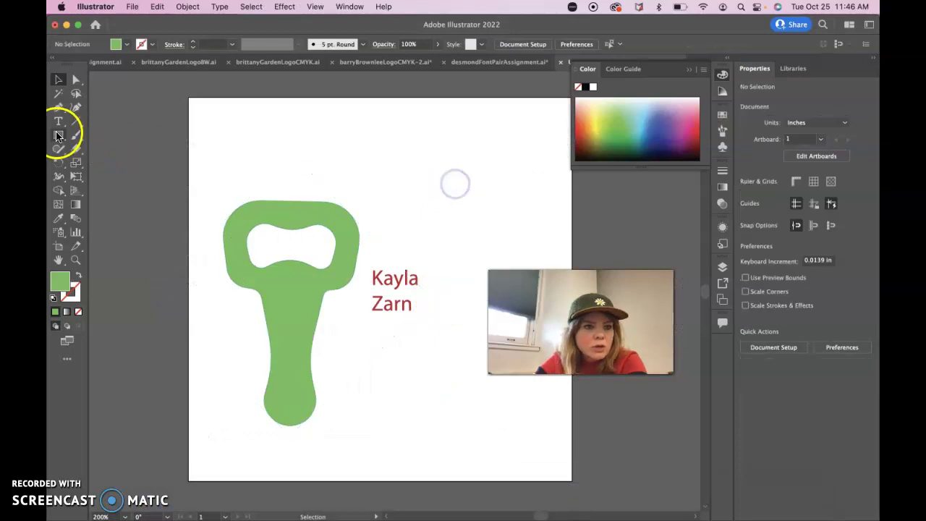
{"action": "left_click", "coordinate": [58, 137]}
{"action": "left_click_drag", "start_coordinate": [287, 139], "coordinate": [416, 168]}
{"action": "left_click", "coordinate": [58, 135]}
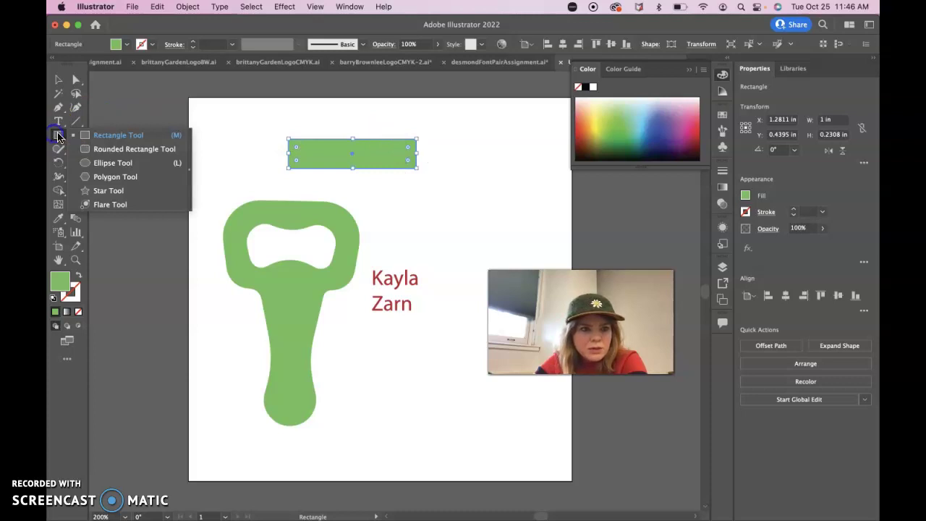
{"action": "left_click", "coordinate": [116, 135]}
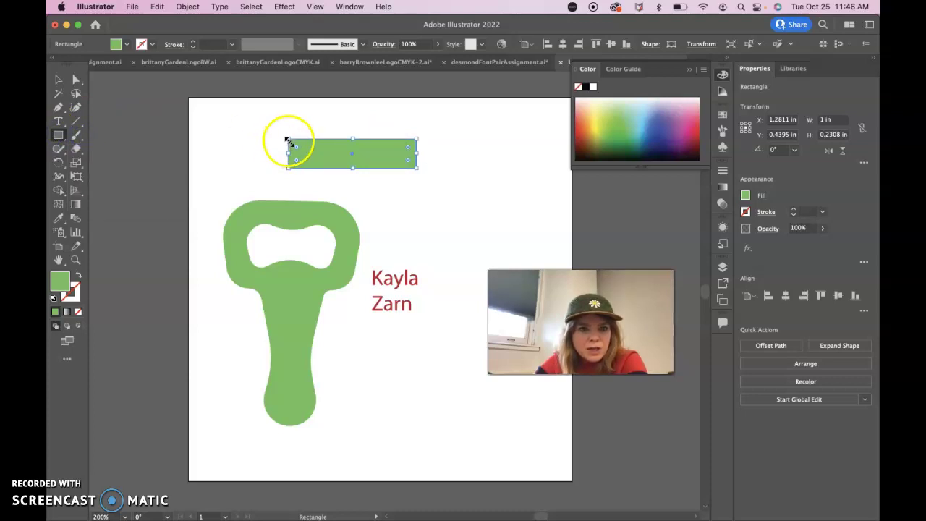
- Try pulling a pointed corner from the bar's top-left, then delete the stray triangle
{"action": "left_click", "coordinate": [58, 107]}
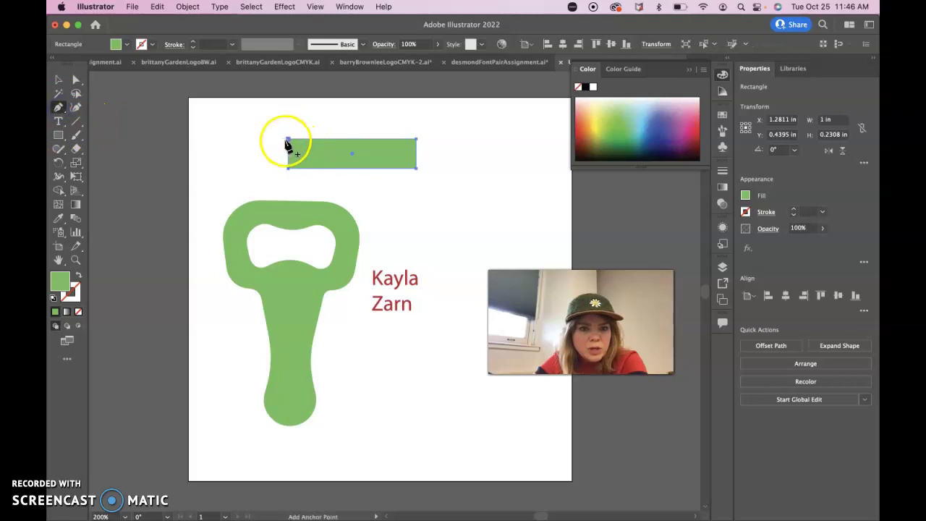
{"action": "mouse_move", "coordinate": [287, 142]}
{"action": "left_mouse_down"}
{"action": "mouse_move", "coordinate": [269, 180]}
{"action": "mouse_move", "coordinate": [296, 149]}
{"action": "left_mouse_up"}
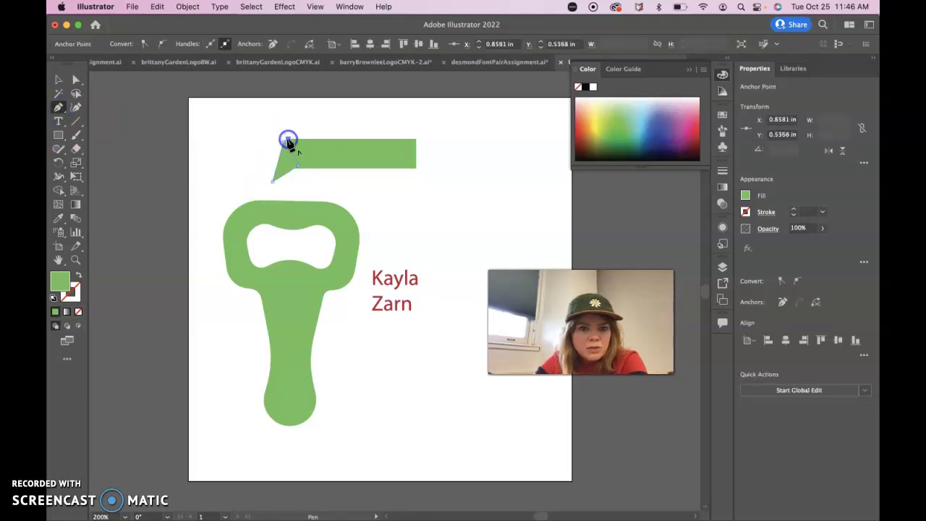
{"action": "left_click", "coordinate": [58, 80]}
{"action": "left_click", "coordinate": [196, 145]}
{"action": "left_click", "coordinate": [284, 165]}
{"action": "key", "text": "Delete"}
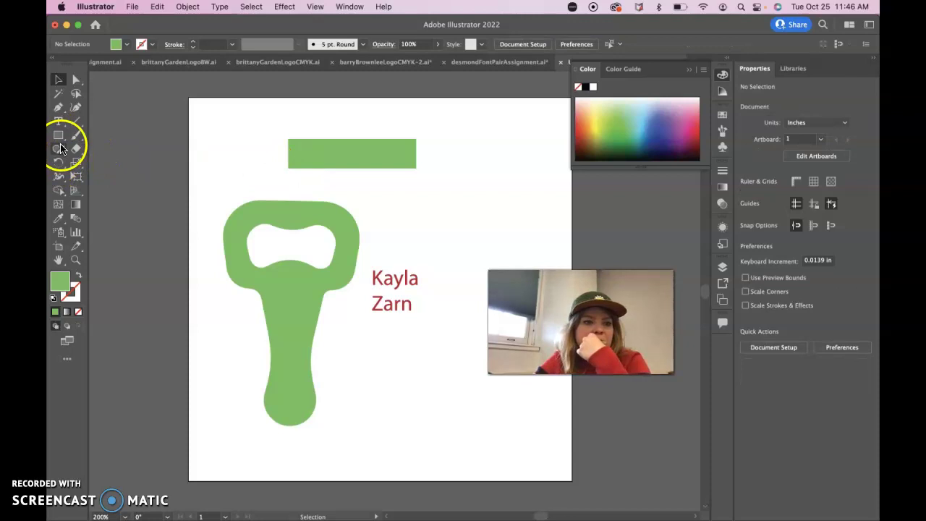
- Search Help for 'pencil tool', activate the Pencil tool from the results, and close the panel
{"action": "left_click", "coordinate": [382, 7]}
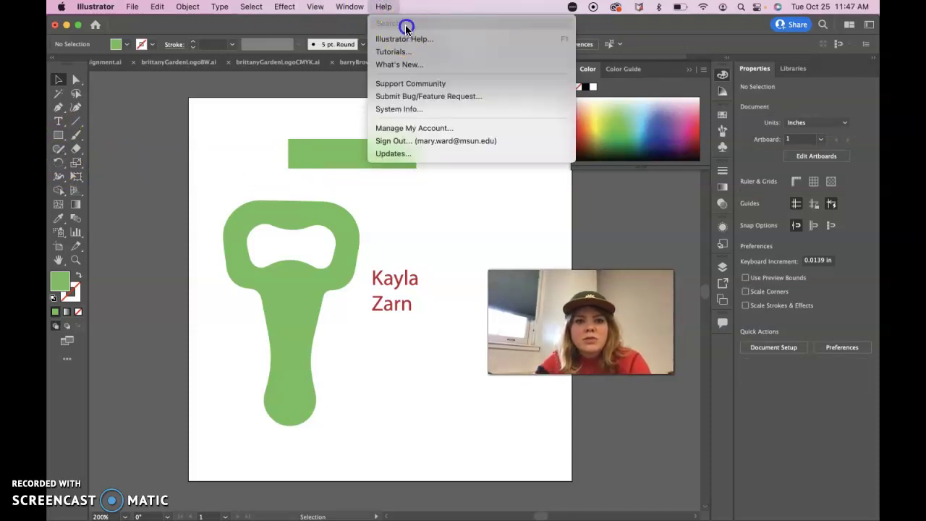
{"action": "type", "text": "pencil"}
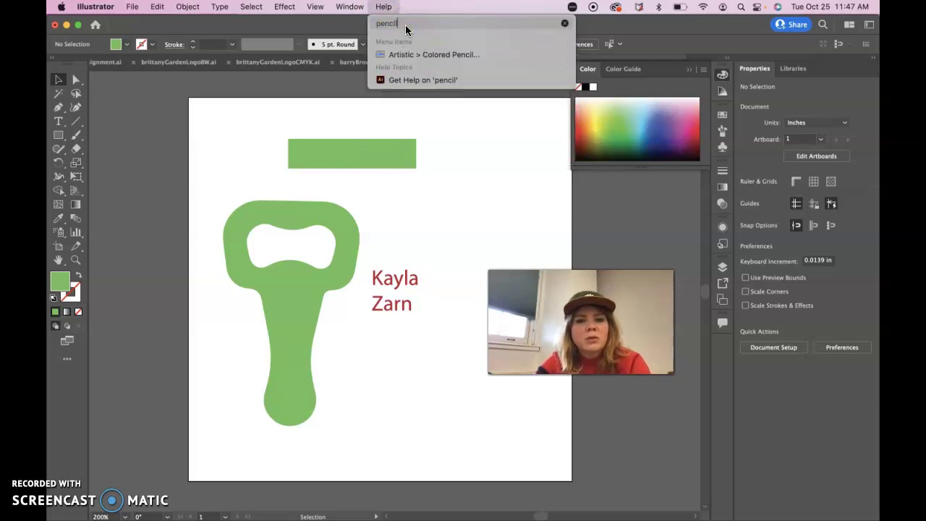
{"action": "mouse_move", "coordinate": [420, 58]}
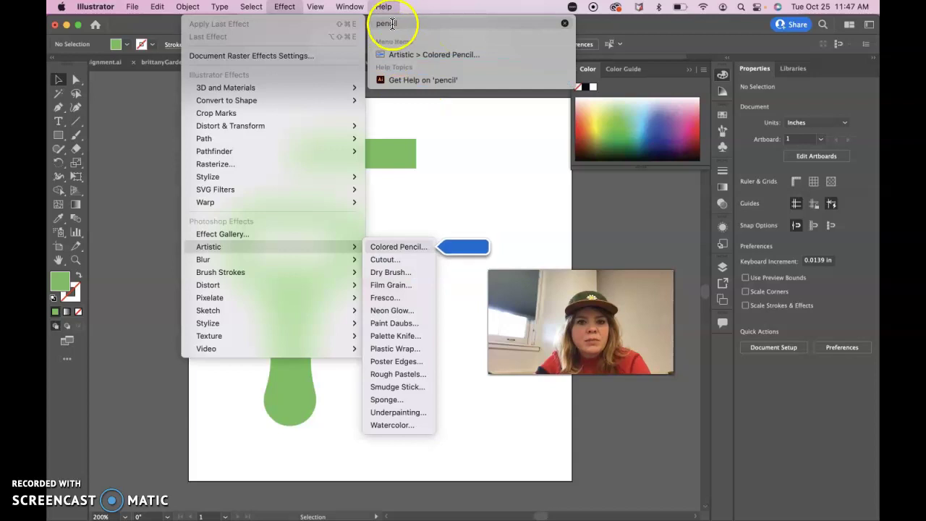
{"action": "type", "text": "tool"}
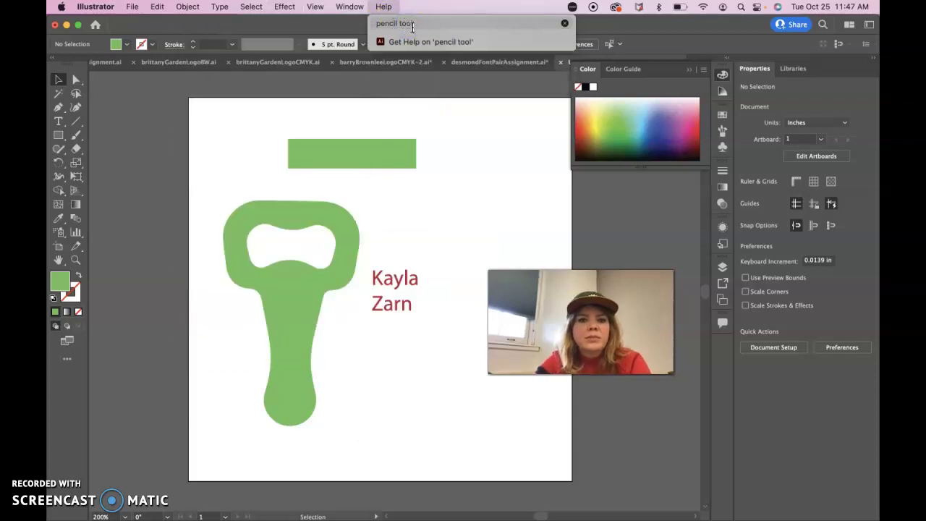
{"action": "left_click", "coordinate": [403, 43]}
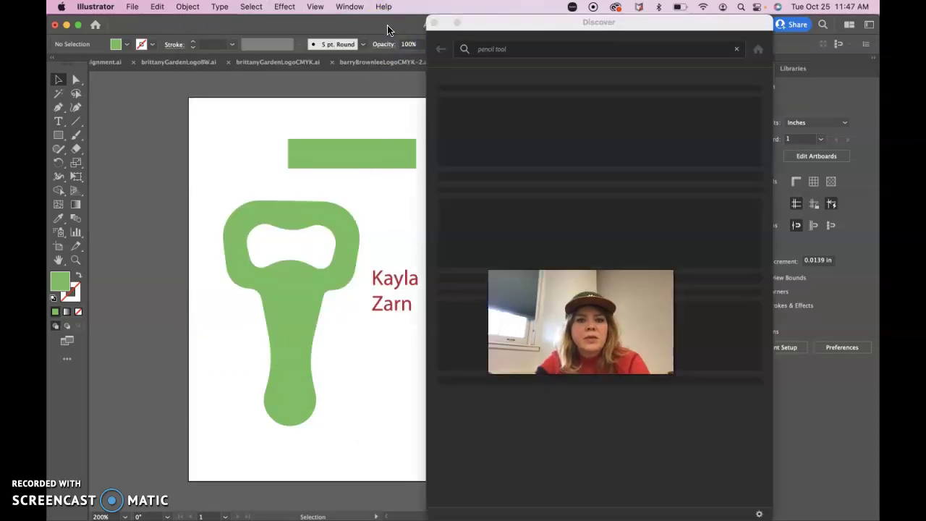
{"action": "left_click", "coordinate": [486, 148]}
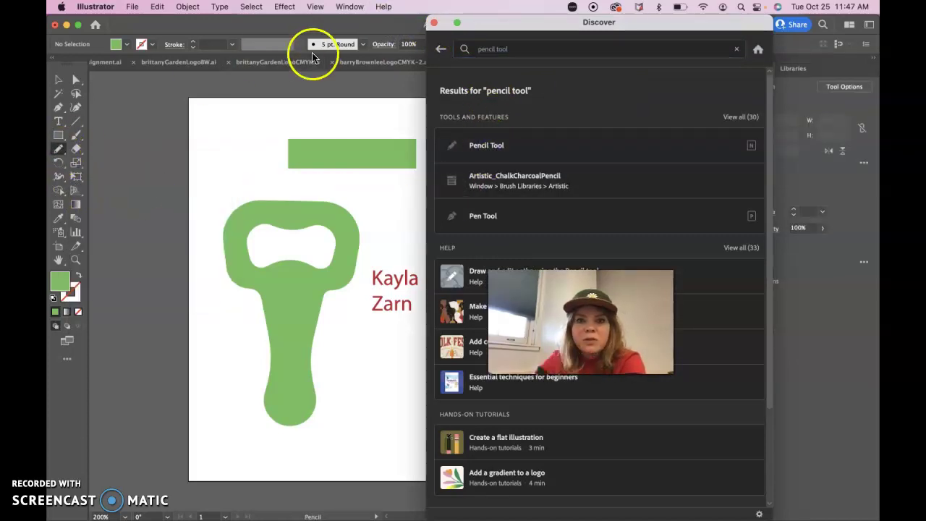
{"action": "left_click", "coordinate": [434, 22]}
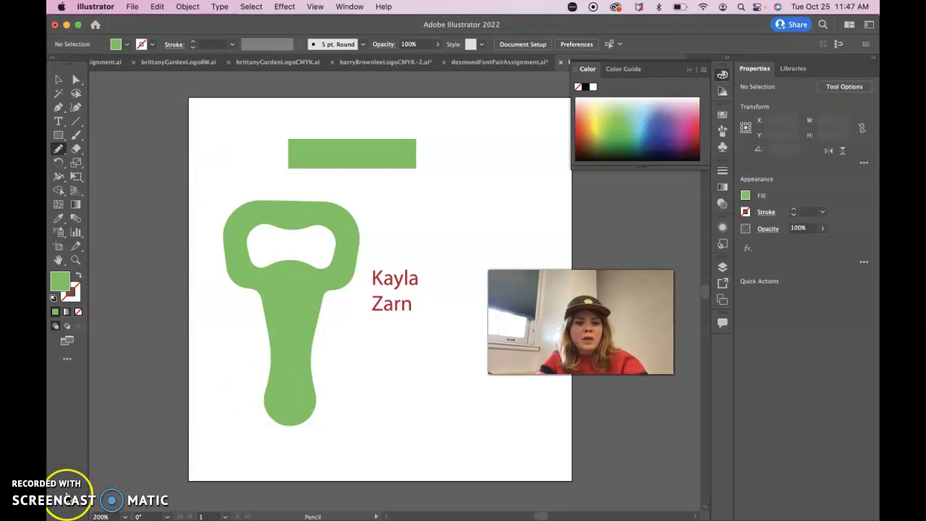
- Select the green bar with the Selection tool and delete it
{"action": "left_click", "coordinate": [73, 499]}
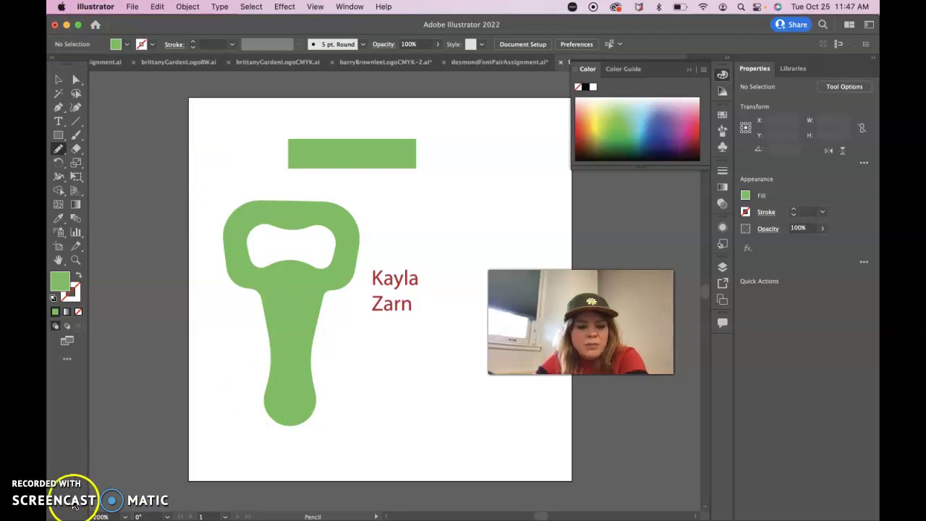
{"action": "left_click", "coordinate": [59, 80]}
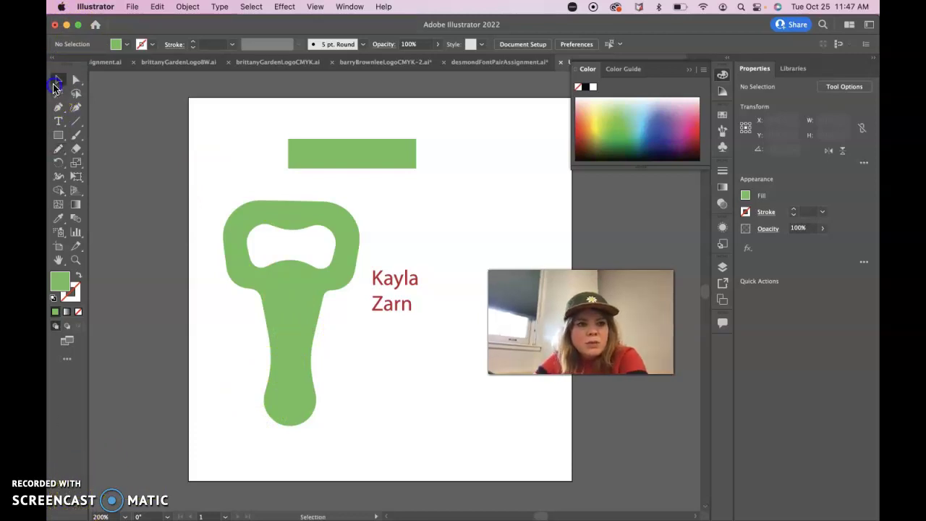
{"action": "left_click", "coordinate": [298, 140]}
{"action": "key", "text": "Delete"}
- Click around the artboard, then view the File > Export options without choosing one
{"action": "left_click", "coordinate": [292, 230]}
{"action": "left_click", "coordinate": [231, 199]}
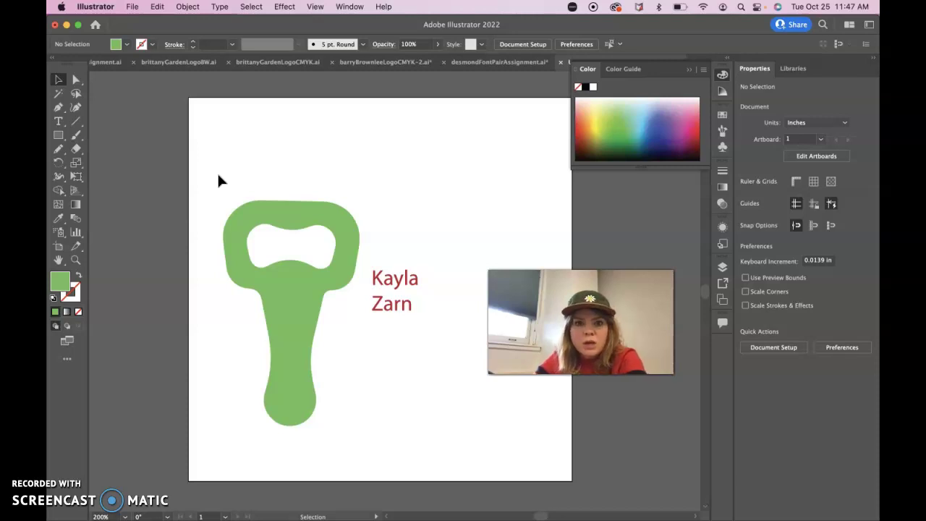
{"action": "left_click", "coordinate": [201, 194]}
{"action": "left_click", "coordinate": [183, 219]}
{"action": "left_click", "coordinate": [192, 326]}
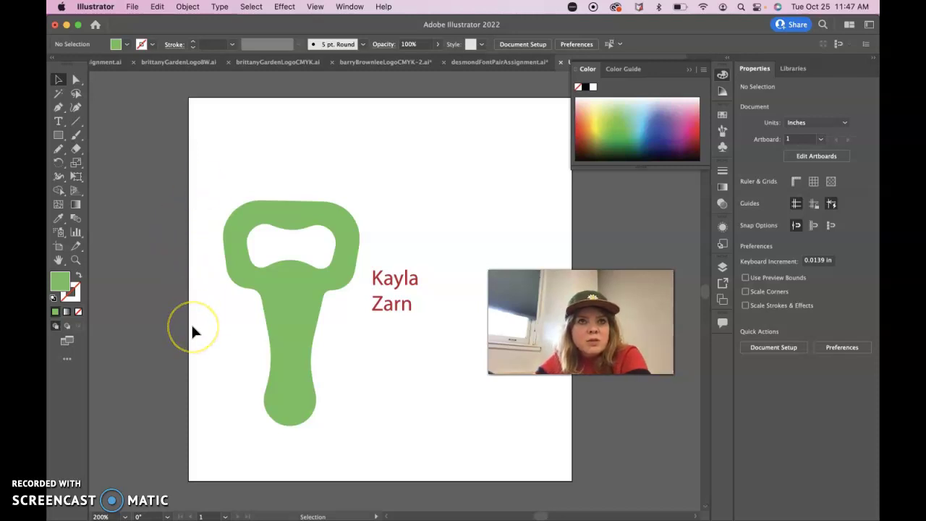
{"action": "left_click", "coordinate": [133, 8]}
{"action": "left_click", "coordinate": [156, 240]}
{"action": "left_click", "coordinate": [290, 273]}
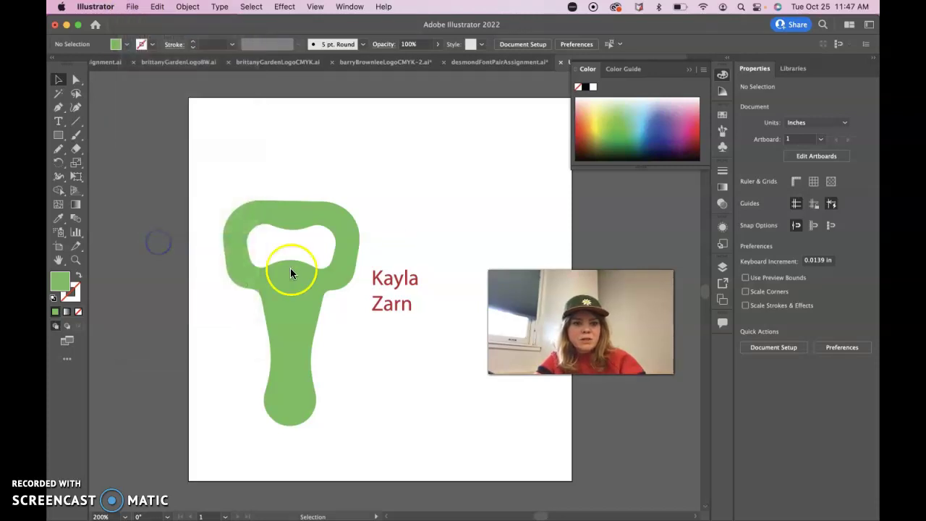
- Export As JPEG to the Desktop with Use Artboards checked
{"action": "left_click", "coordinate": [133, 8]}
{"action": "left_click", "coordinate": [163, 244]}
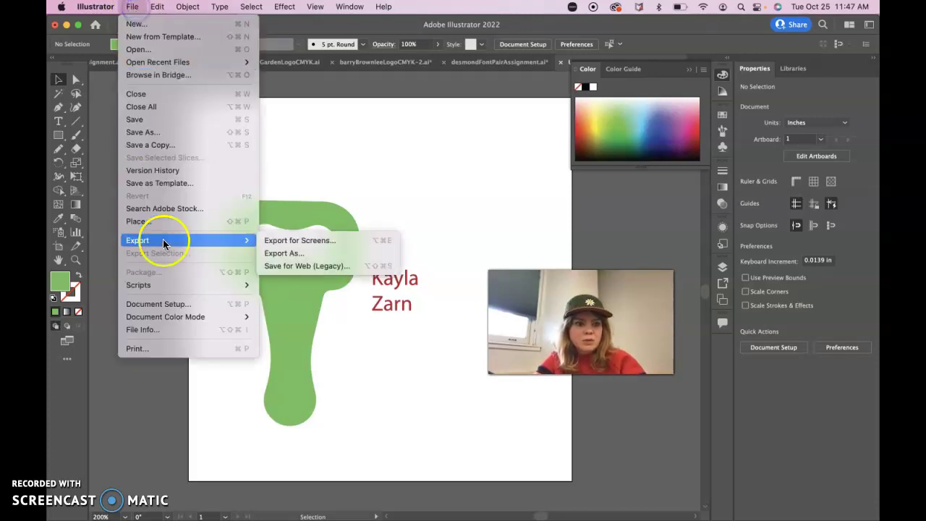
{"action": "left_click", "coordinate": [278, 253]}
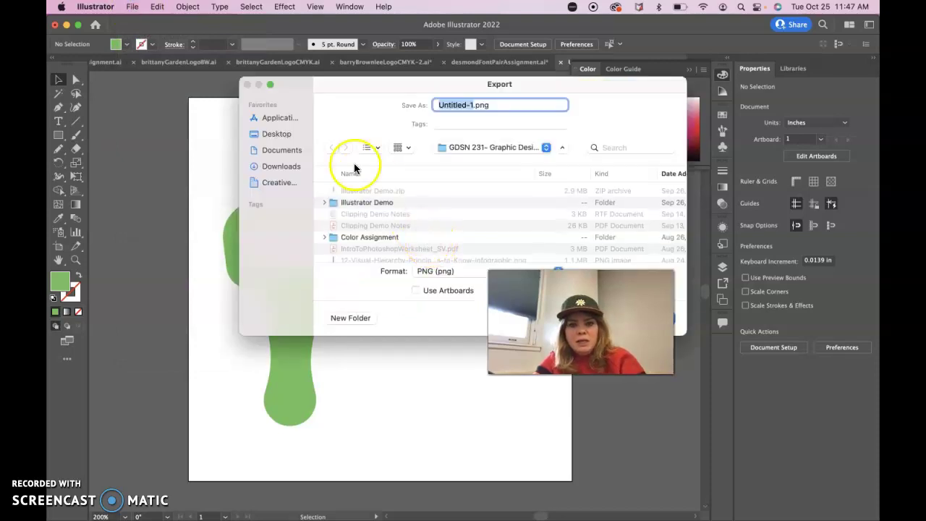
{"action": "left_click", "coordinate": [275, 135]}
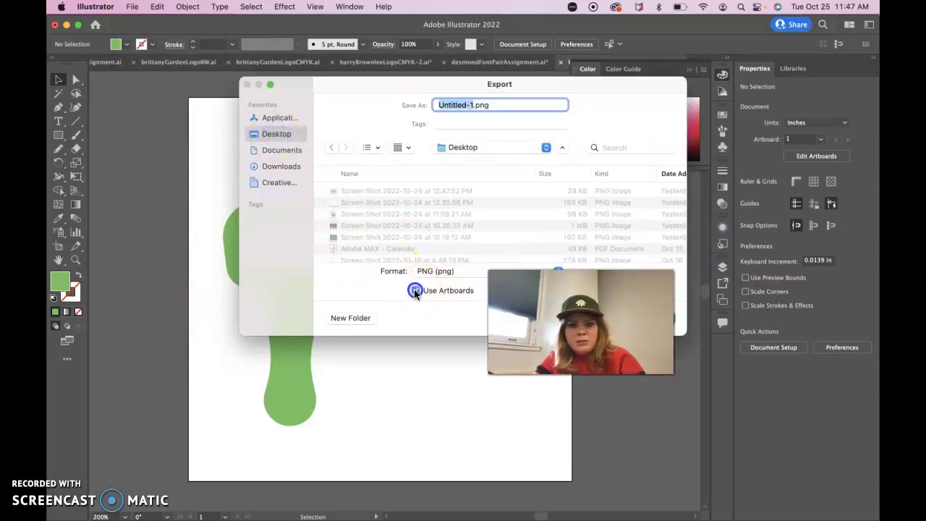
{"action": "left_click", "coordinate": [427, 278]}
{"action": "left_click", "coordinate": [432, 350]}
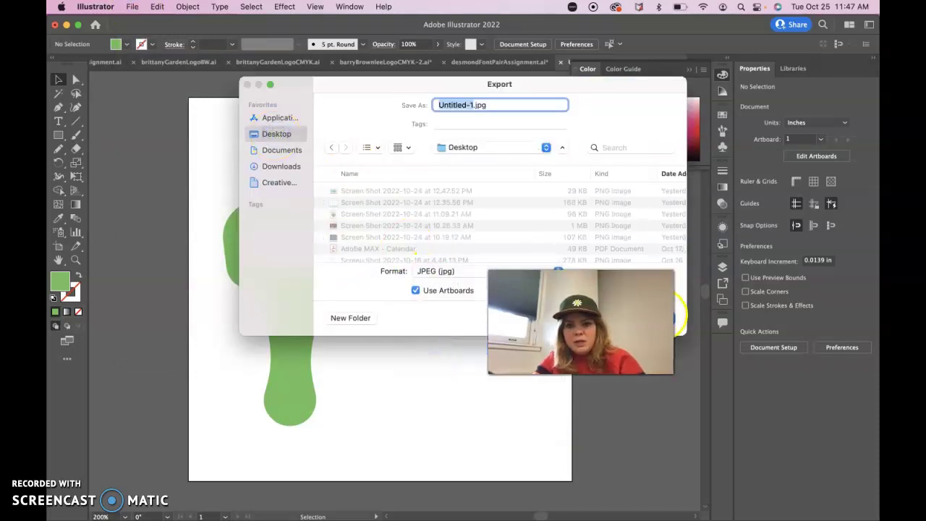
{"action": "left_click", "coordinate": [668, 316]}
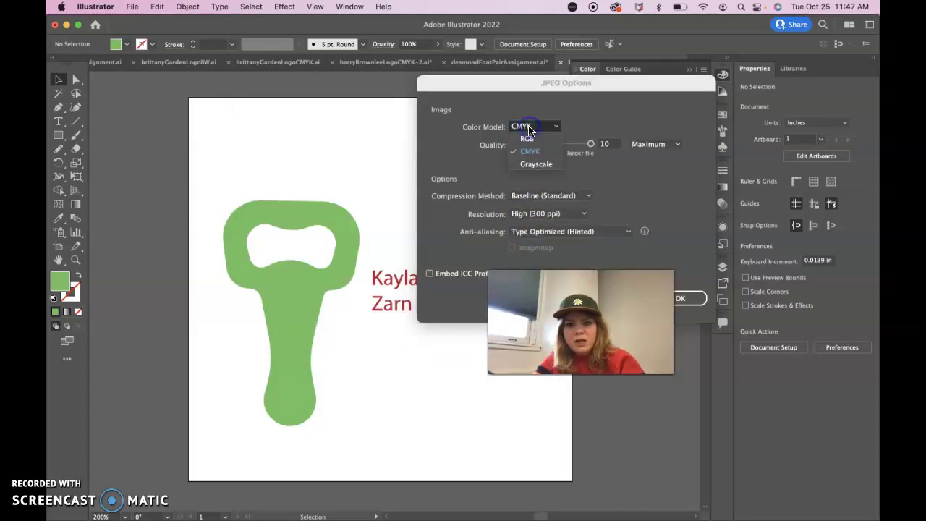
- Confirm the JPEG Options with CMYK colour model at High (300 ppi)
{"action": "left_click", "coordinate": [536, 214]}
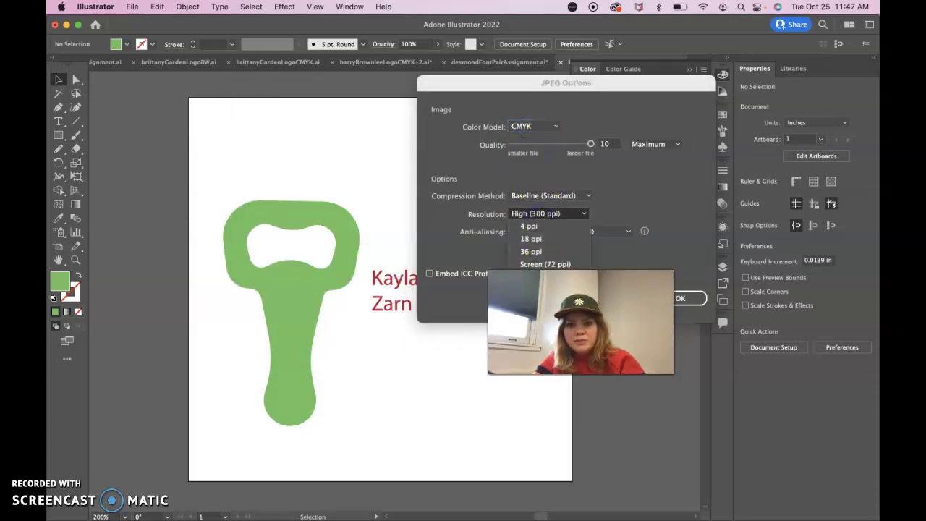
{"action": "key", "text": "Escape"}
{"action": "left_click", "coordinate": [674, 311]}
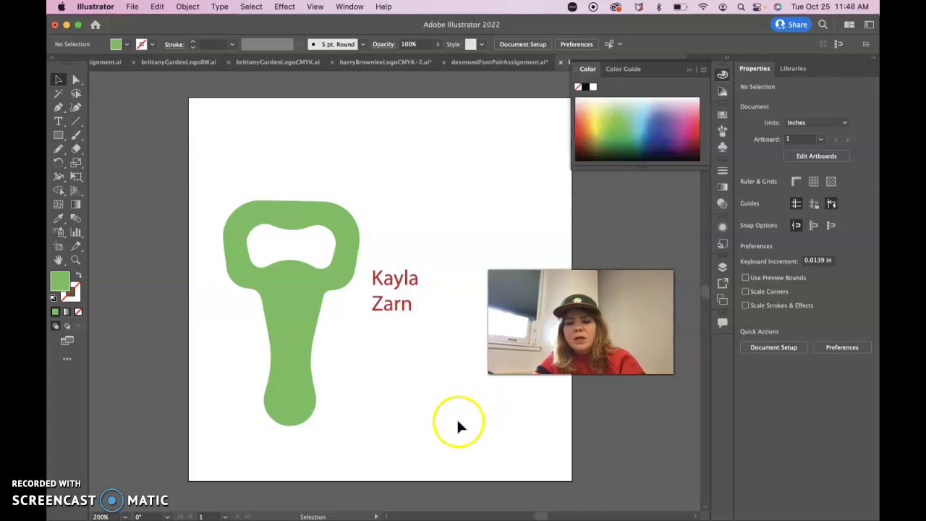